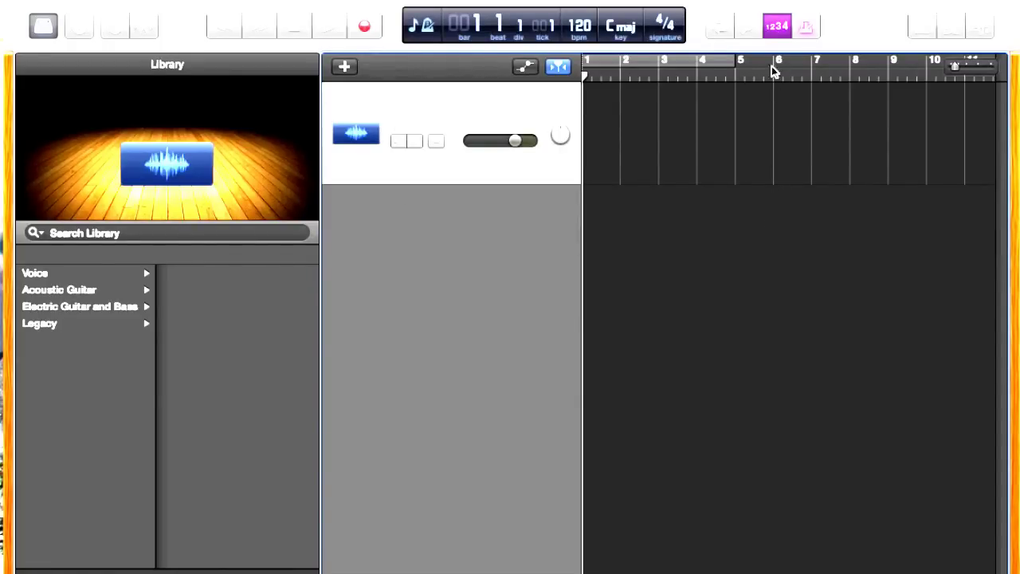
# Step: Turn off the count-in and metronome, and bring up the LCD display-mode choices
pyautogui.click(778, 29)
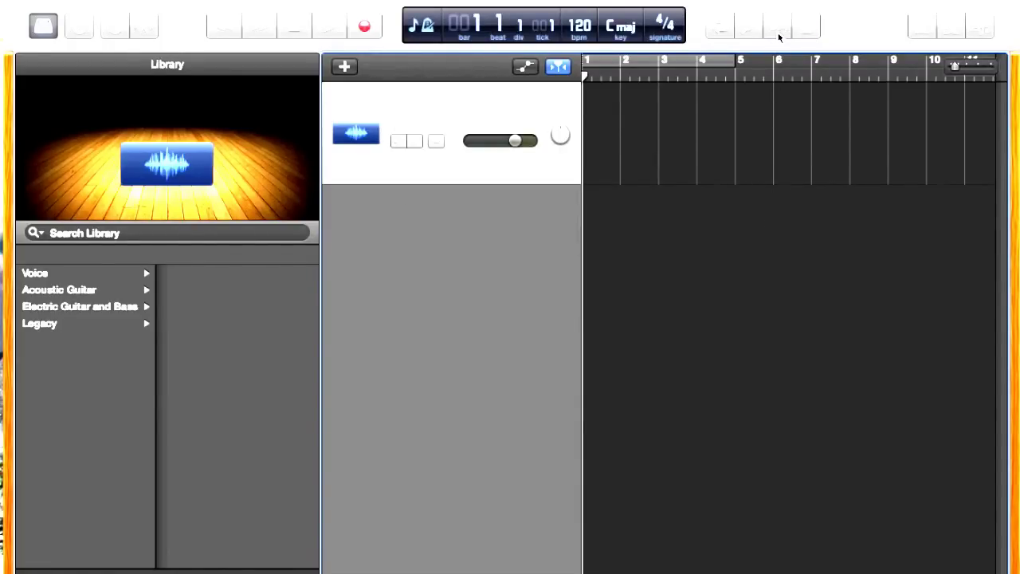
pyautogui.click(427, 27)
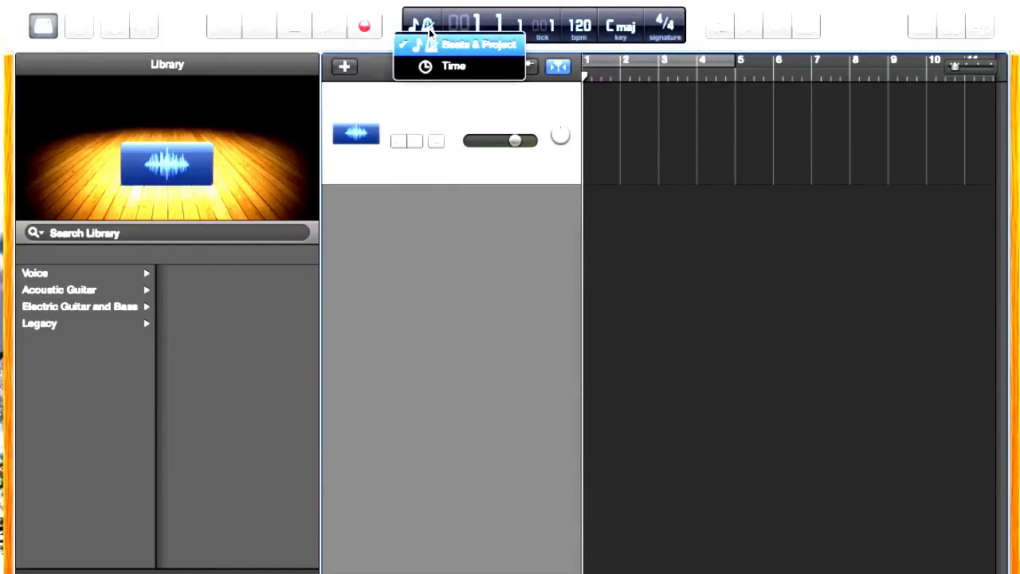
# Step: Switch the LCD to Time so the readout and ruler show minutes and seconds
pyautogui.click(441, 69)
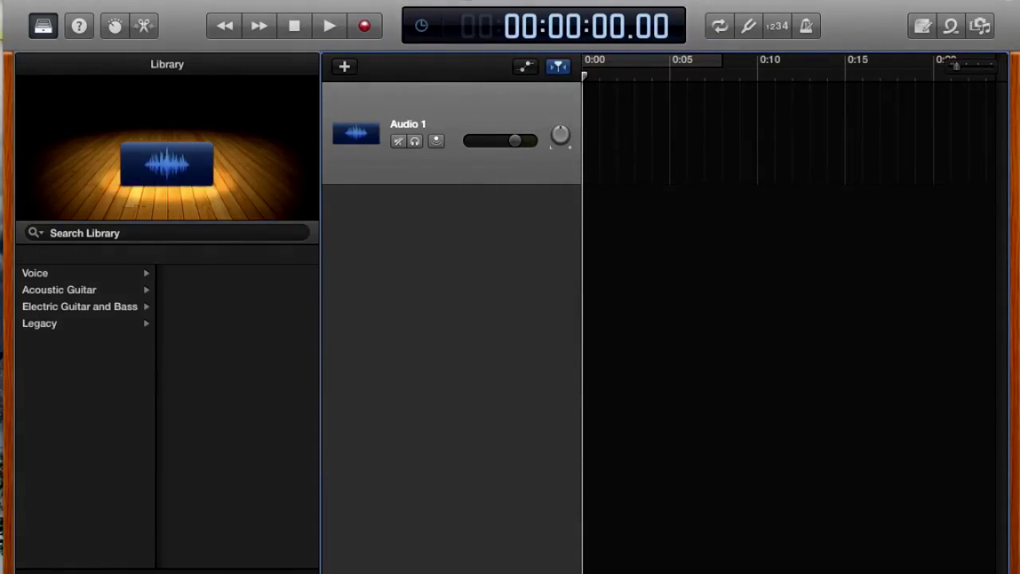
# Step: Open a Finder window and search All My Files for '017'
pyautogui.click(136, 0)
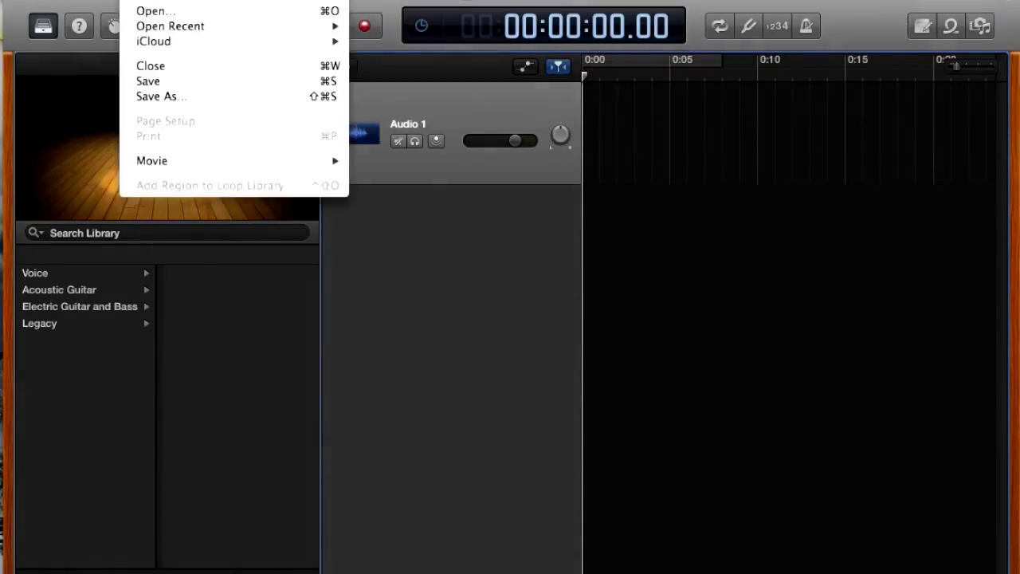
pyautogui.press('Escape')
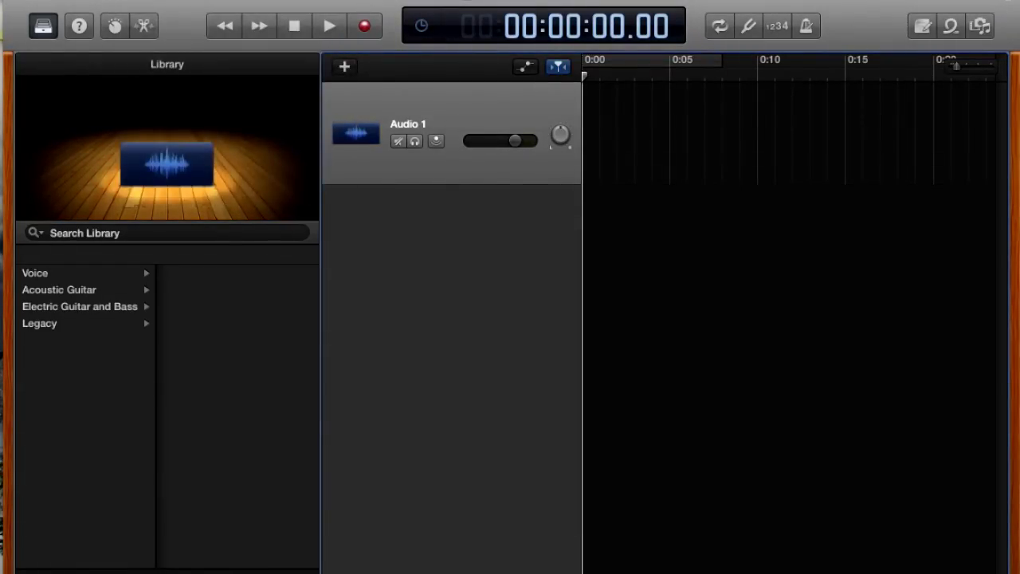
pyautogui.moveTo(4, 35)
pyautogui.click(16, 10)
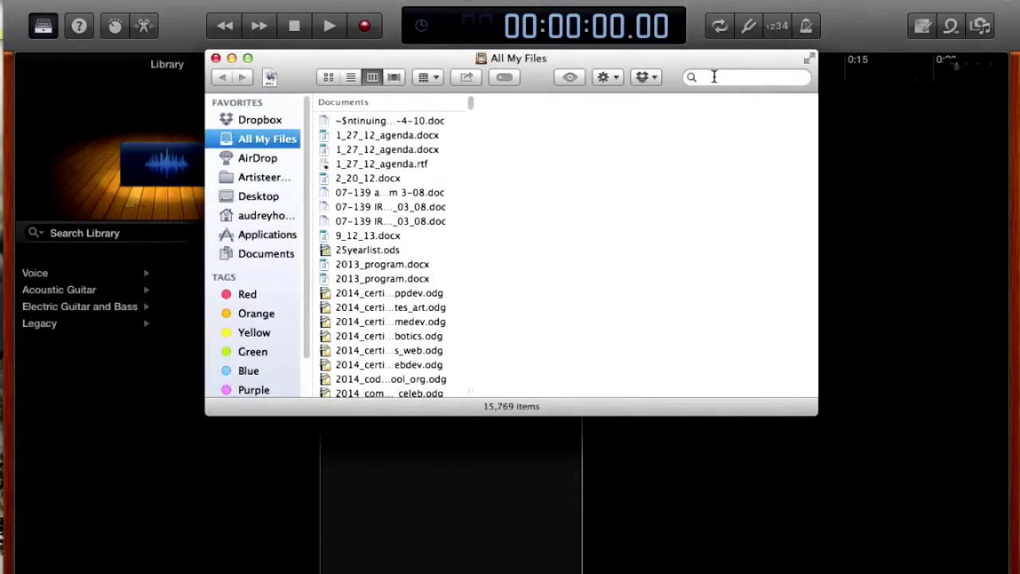
pyautogui.click(713, 77)
pyautogui.write('017')
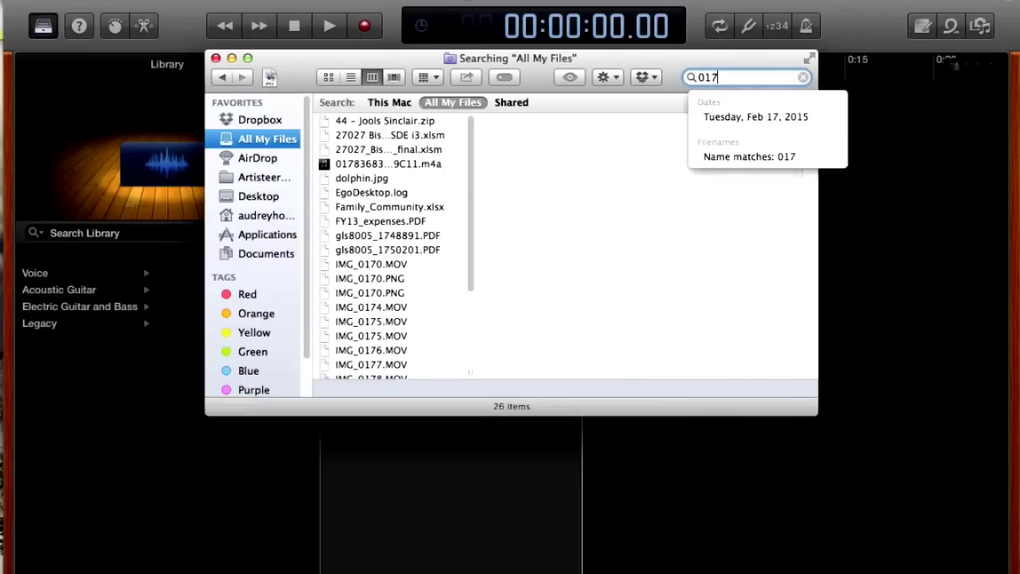
# Step: Drag the interview .m4a file into the GarageBand timeline as a new track, then close Finder
pyautogui.click(408, 164)
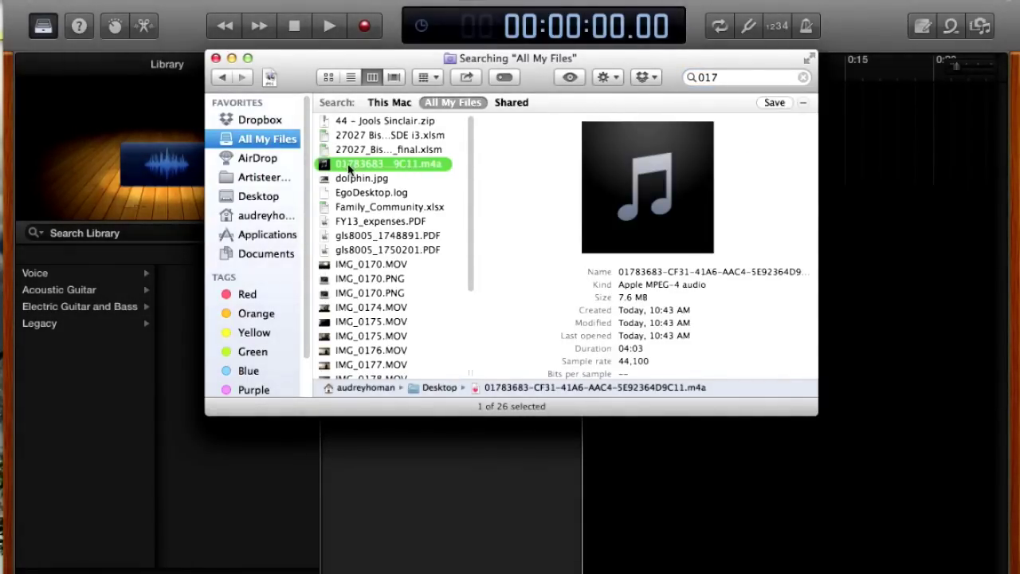
pyautogui.moveTo(351, 165); pyautogui.dragTo(677, 481)
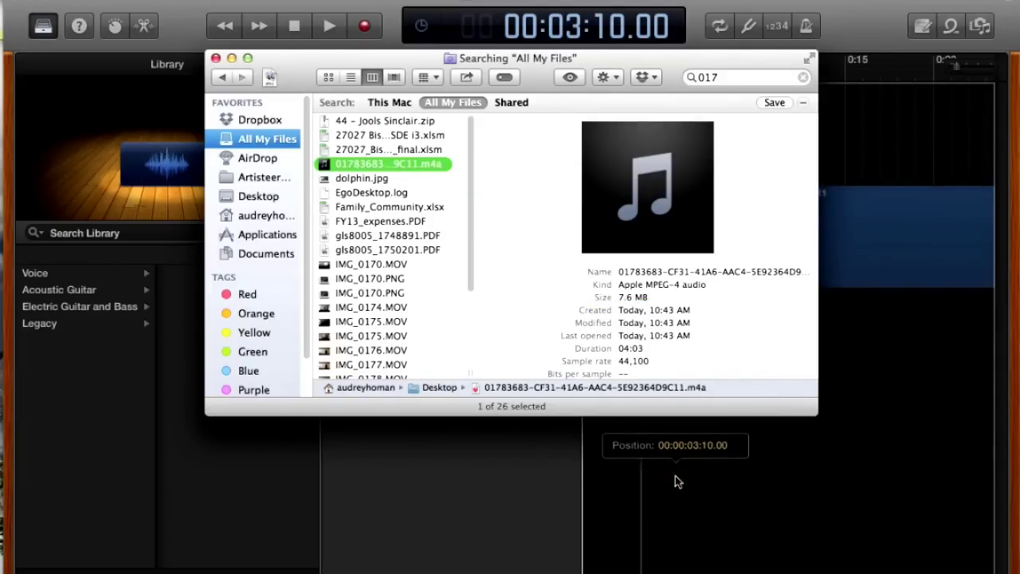
pyautogui.click(216, 58)
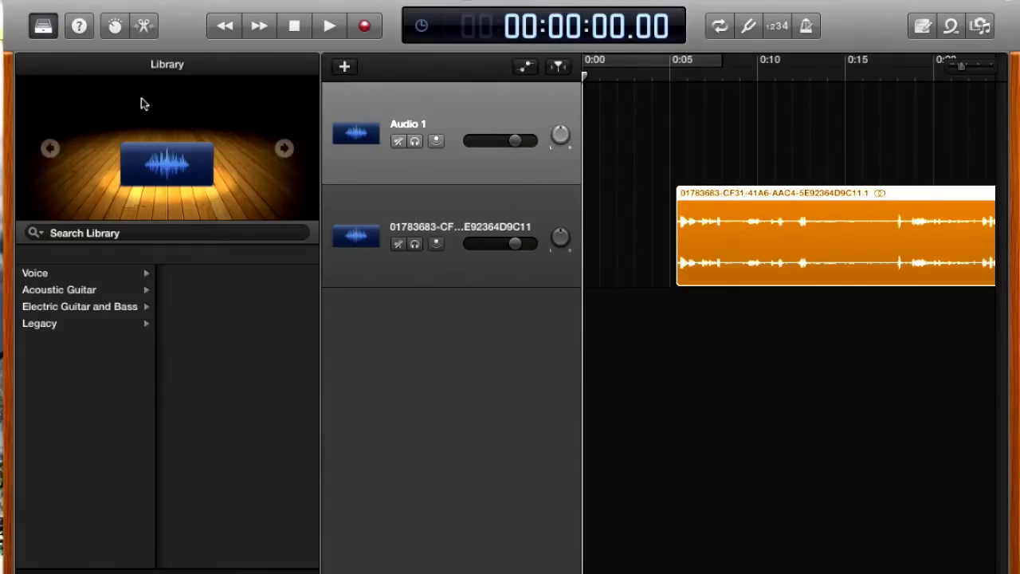
# Step: Hide the Library and slide the interview region so it starts at 0:00
pyautogui.click(44, 26)
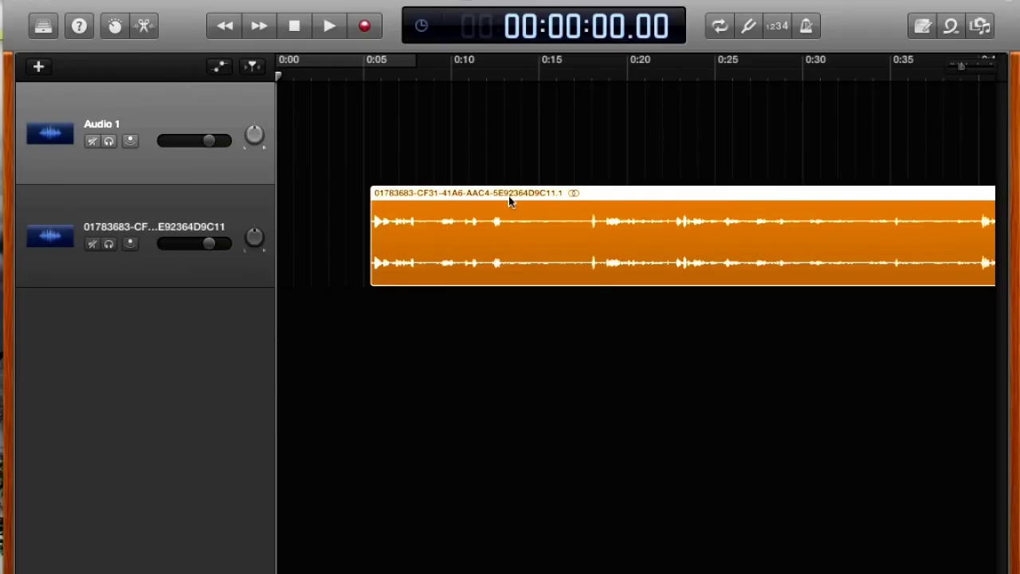
pyautogui.moveTo(509, 195); pyautogui.dragTo(417, 196)
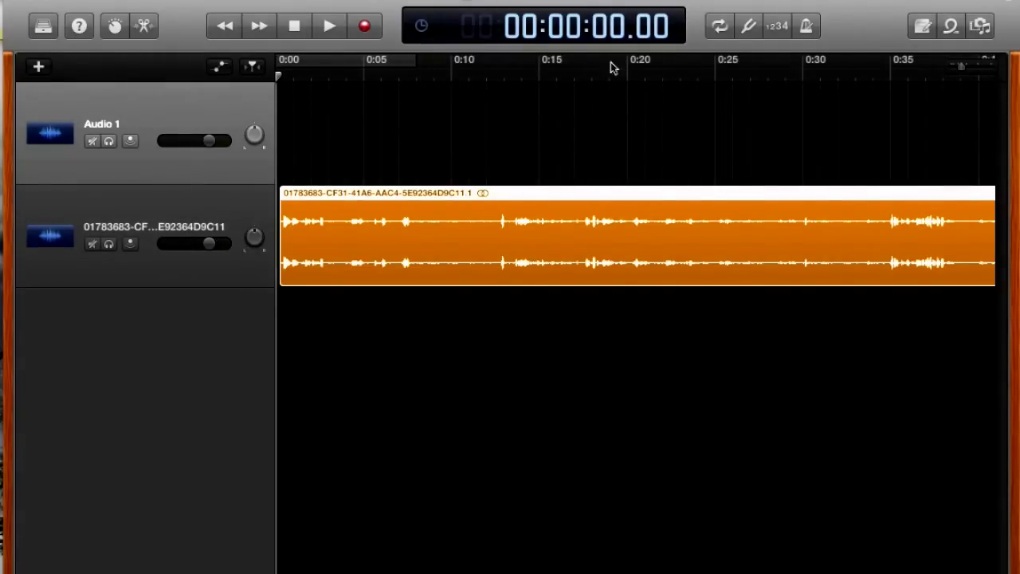
pyautogui.click(161, 231)
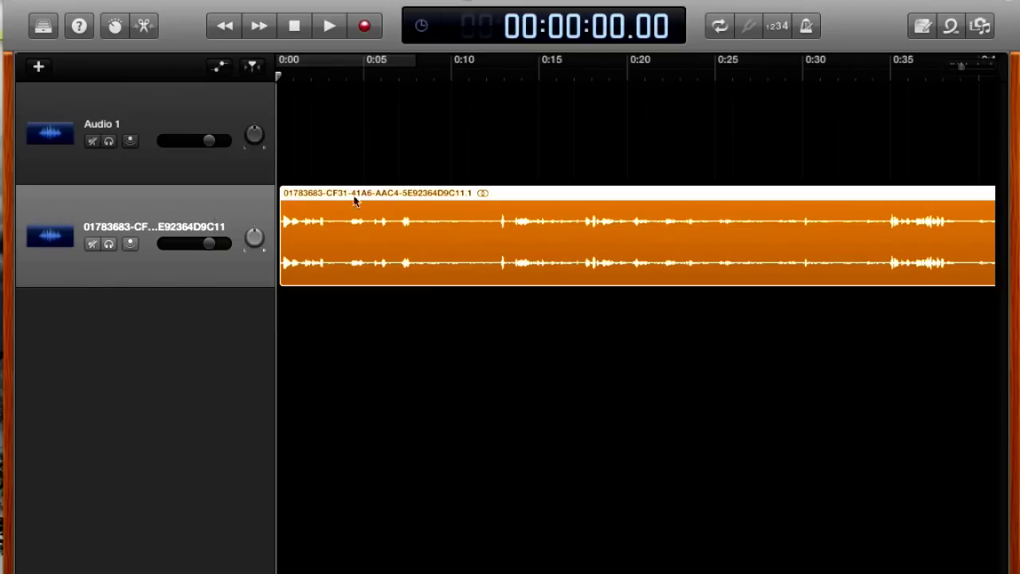
pyautogui.press('space')
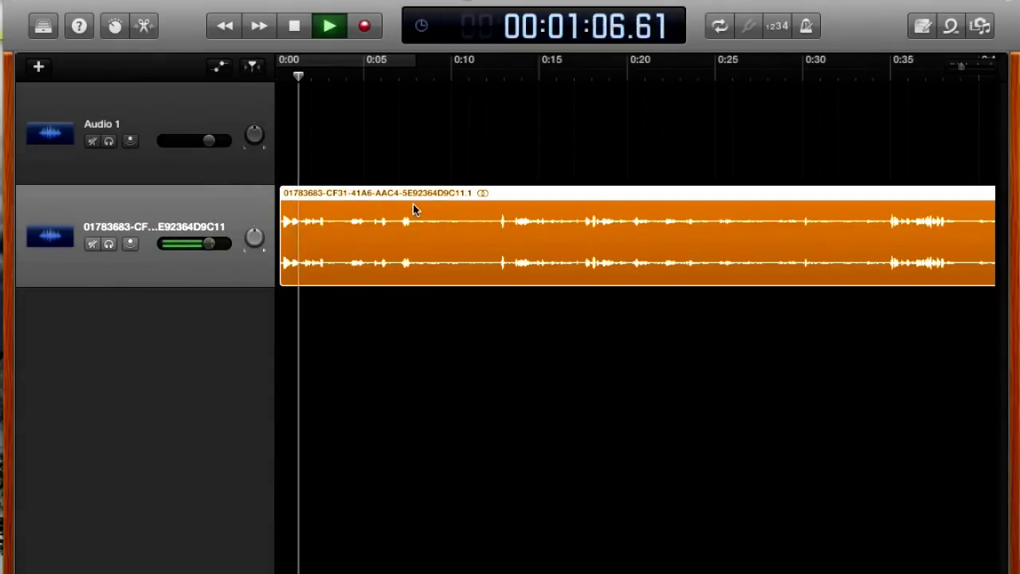
pyautogui.press('space')
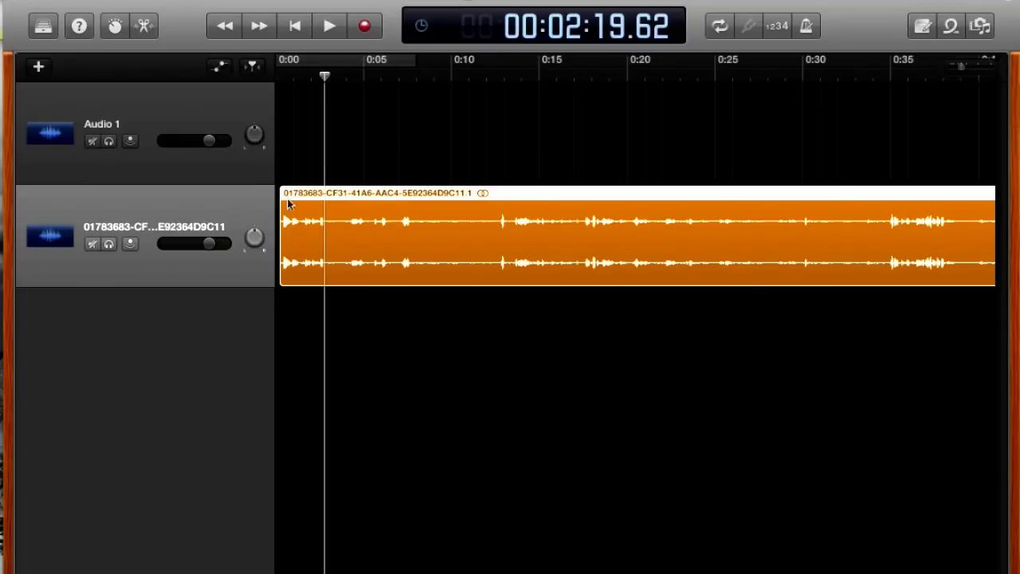
pyautogui.click(401, 338)
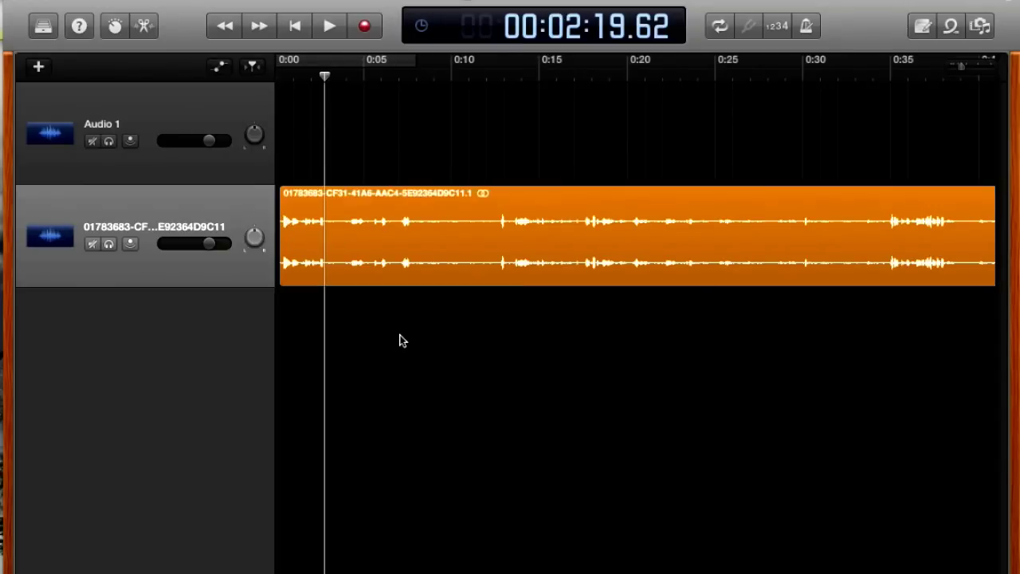
# Step: Trim about 2.5 seconds of opening silence off the interview region and play it back
pyautogui.click(291, 204)
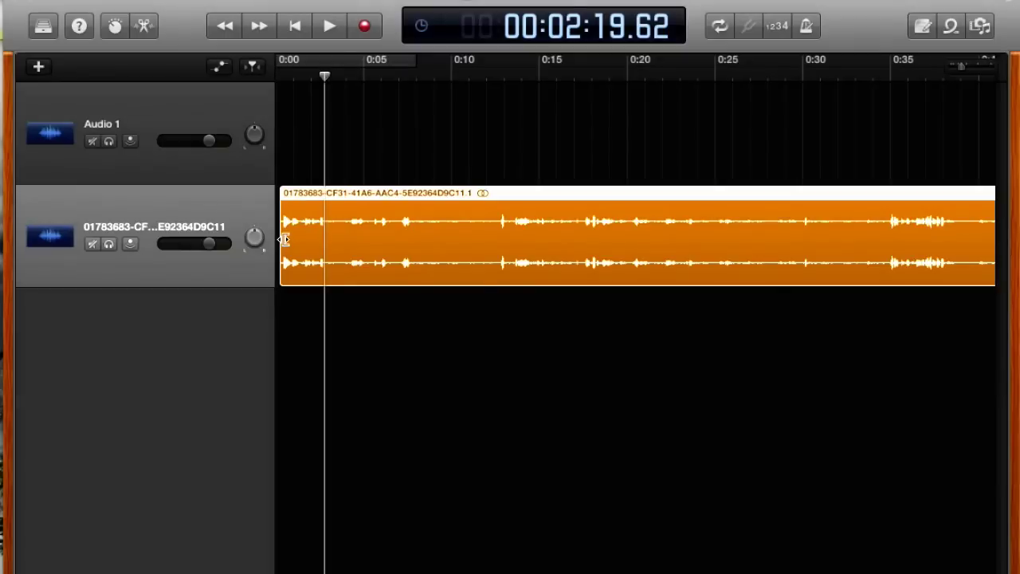
pyautogui.moveTo(283, 240); pyautogui.dragTo(333, 236)
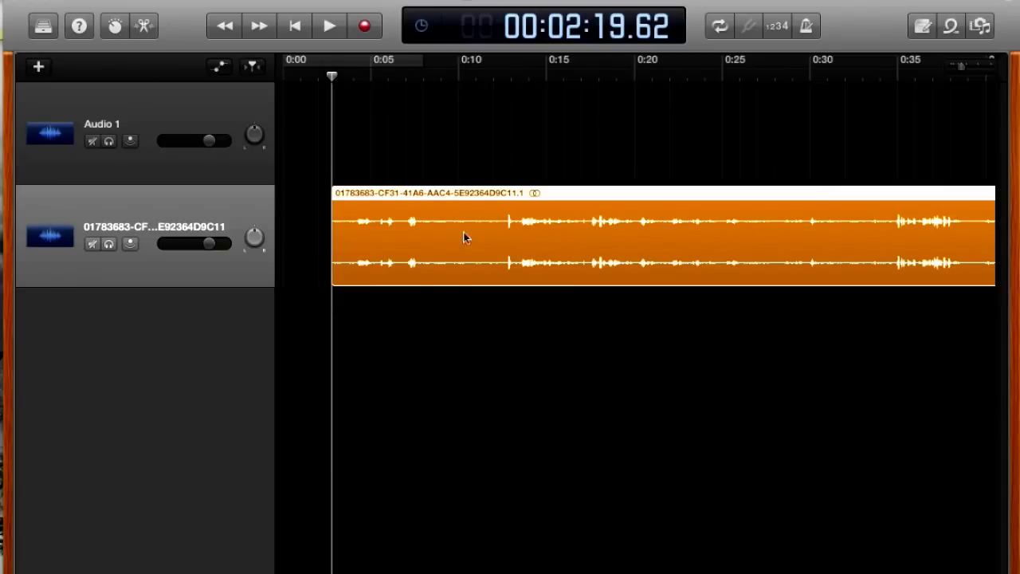
pyautogui.press('space')
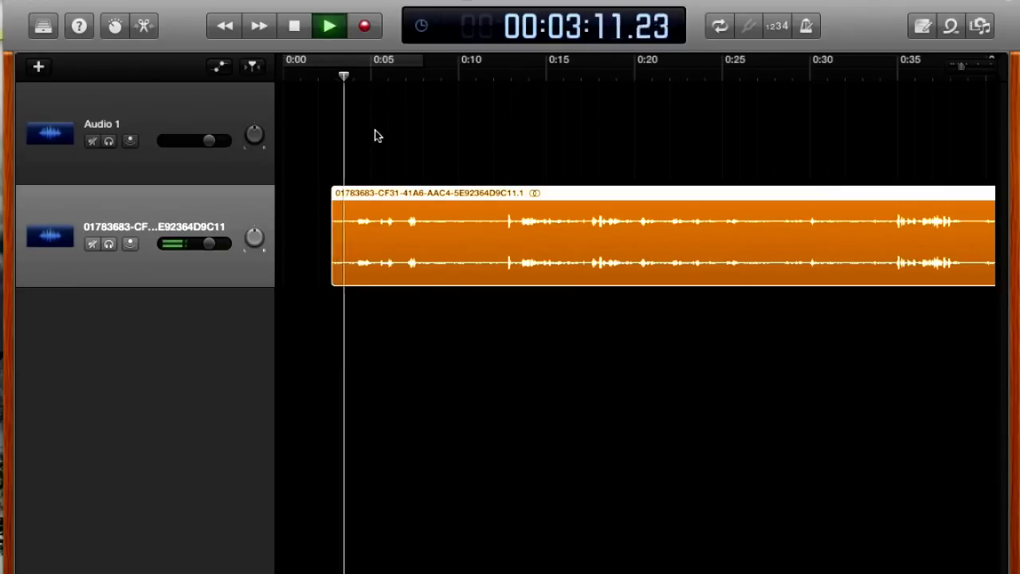
pyautogui.press('space')
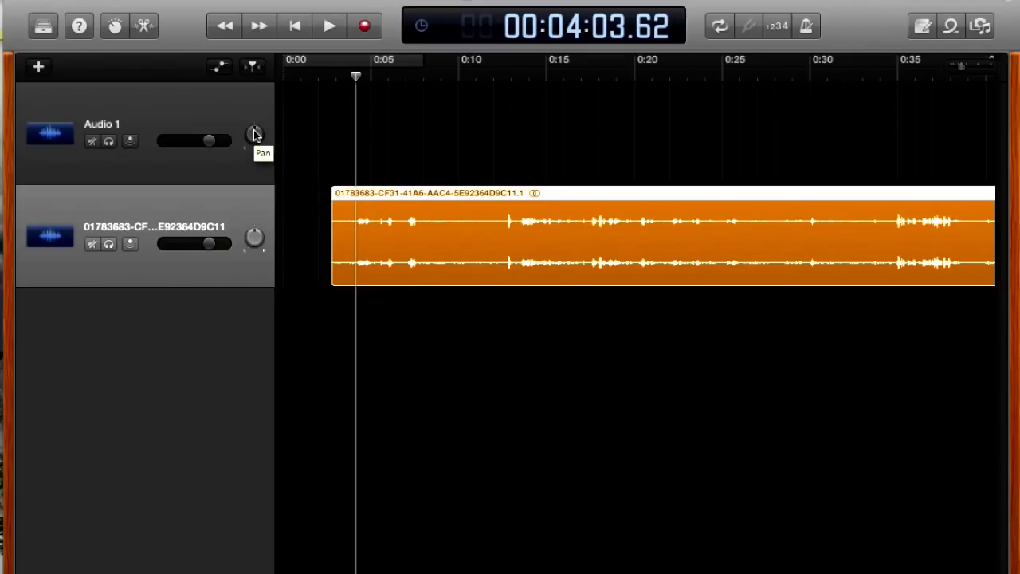
pyautogui.press('super+z')
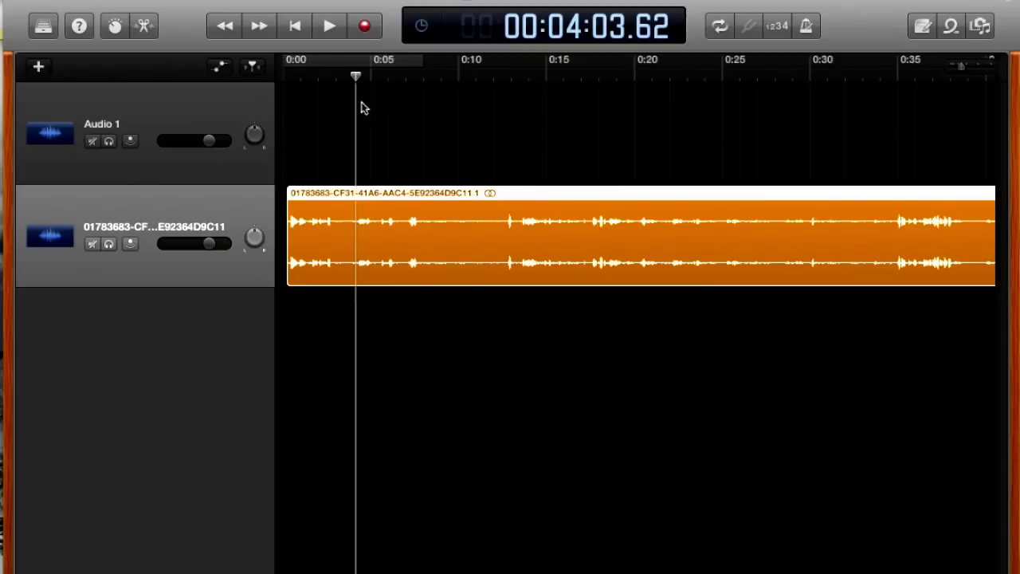
pyautogui.moveTo(355, 78)
pyautogui.mouseDown()
pyautogui.moveTo(419, 78)
pyautogui.moveTo(340, 77)
pyautogui.moveTo(424, 77)
pyautogui.moveTo(348, 81)
pyautogui.mouseUp()
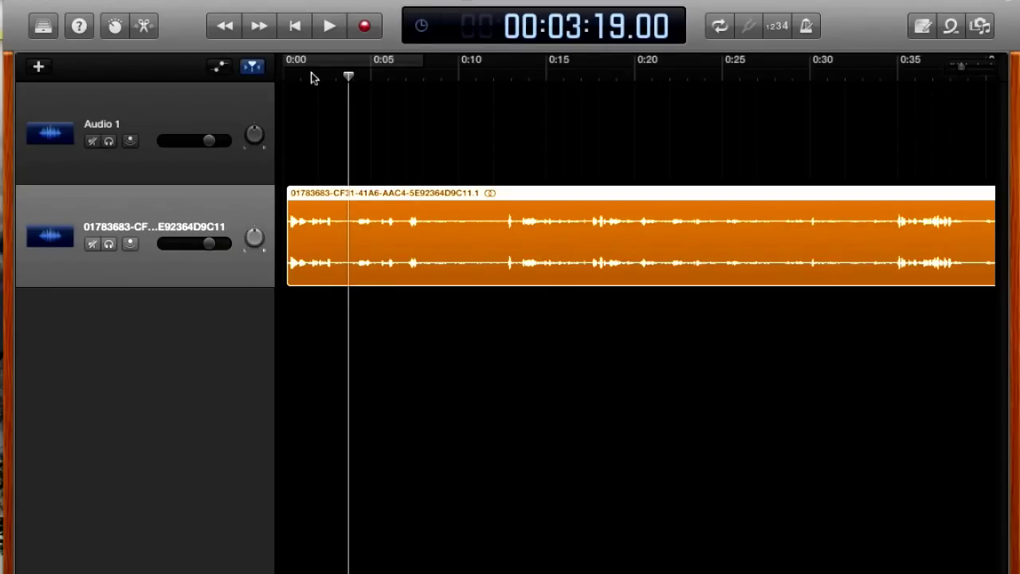
# Step: Split the interview region at the playhead around 0:03.5 with Split Regions at Playhead
pyautogui.moveTo(348, 80)
pyautogui.mouseDown()
pyautogui.moveTo(392, 79)
pyautogui.moveTo(347, 94)
pyautogui.mouseUp()
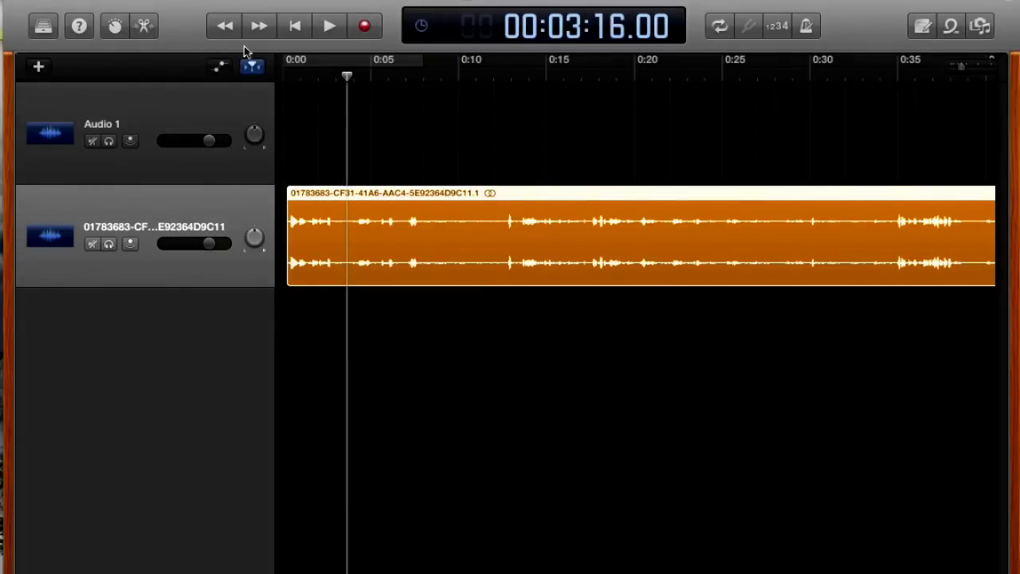
pyautogui.click(190, 1)
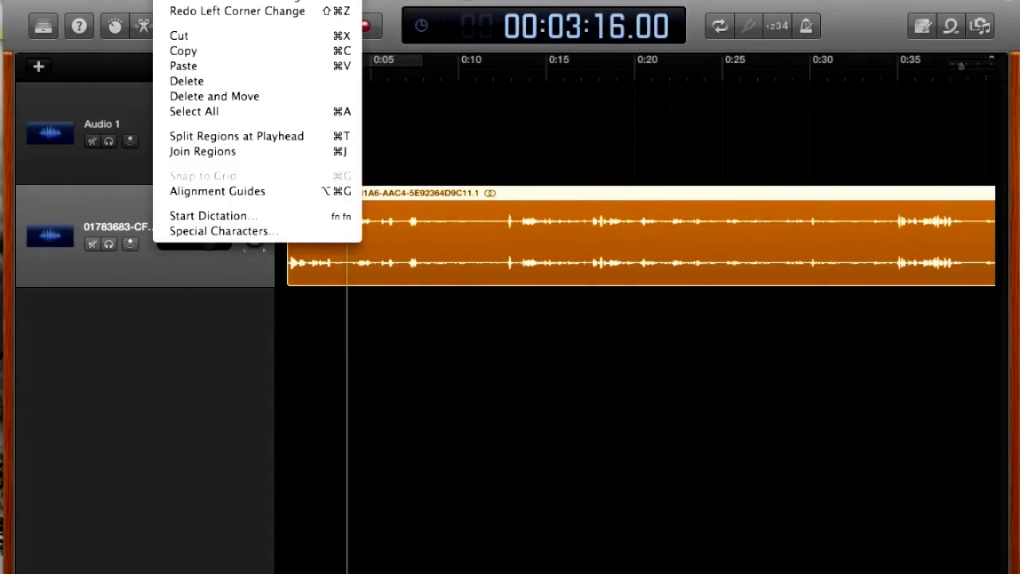
pyautogui.click(209, 136)
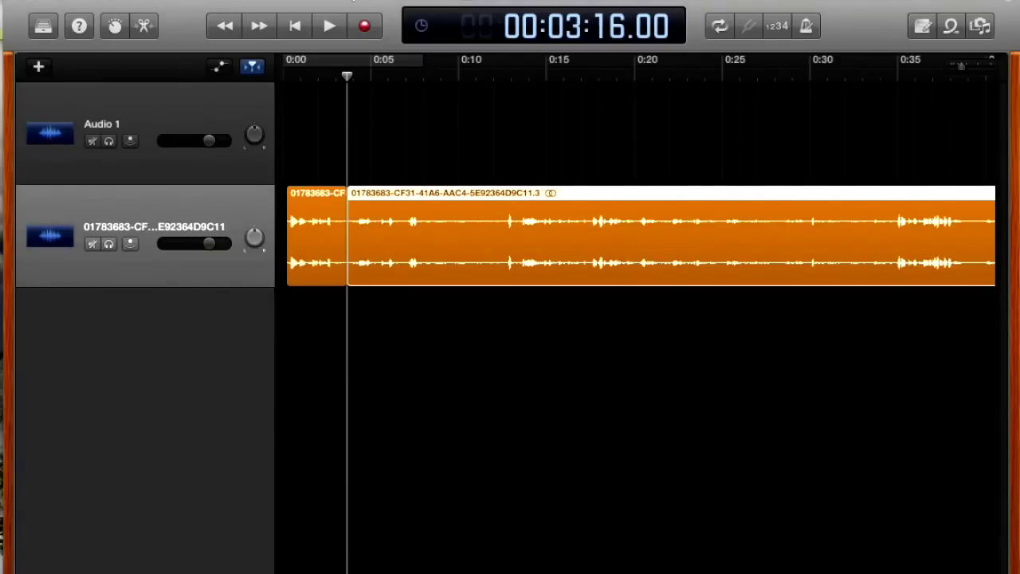
# Step: Move the playhead to about nine seconds into the long interview region
pyautogui.moveTo(347, 76); pyautogui.dragTo(433, 76)
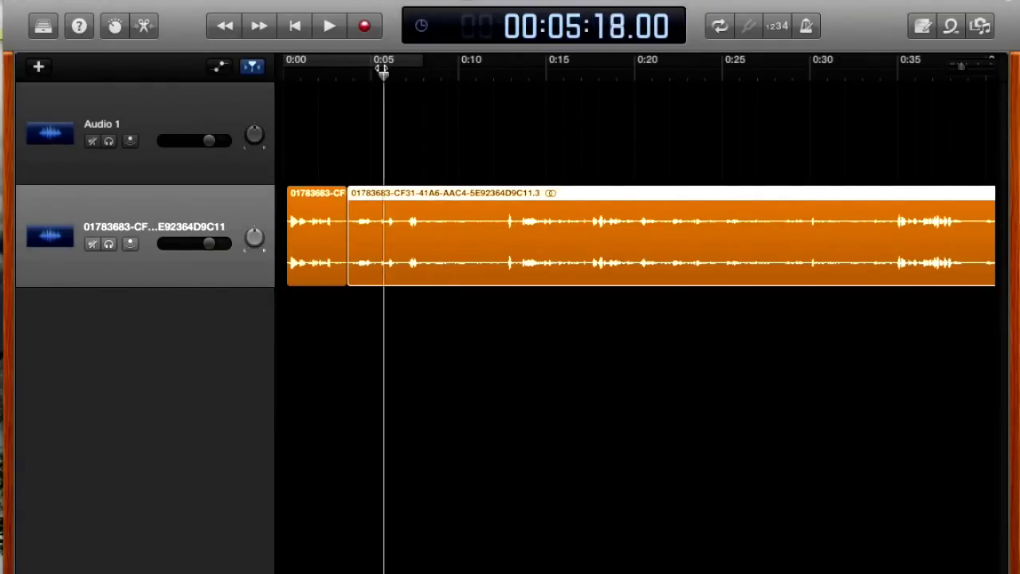
pyautogui.click(381, 70)
pyautogui.click(319, 198)
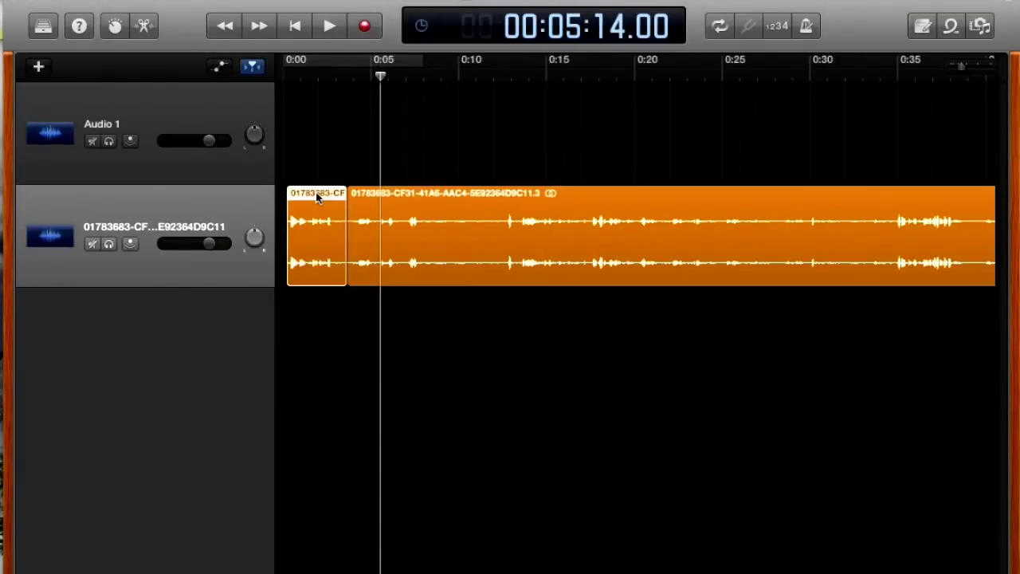
pyautogui.click(385, 197)
pyautogui.moveTo(381, 77); pyautogui.dragTo(446, 76)
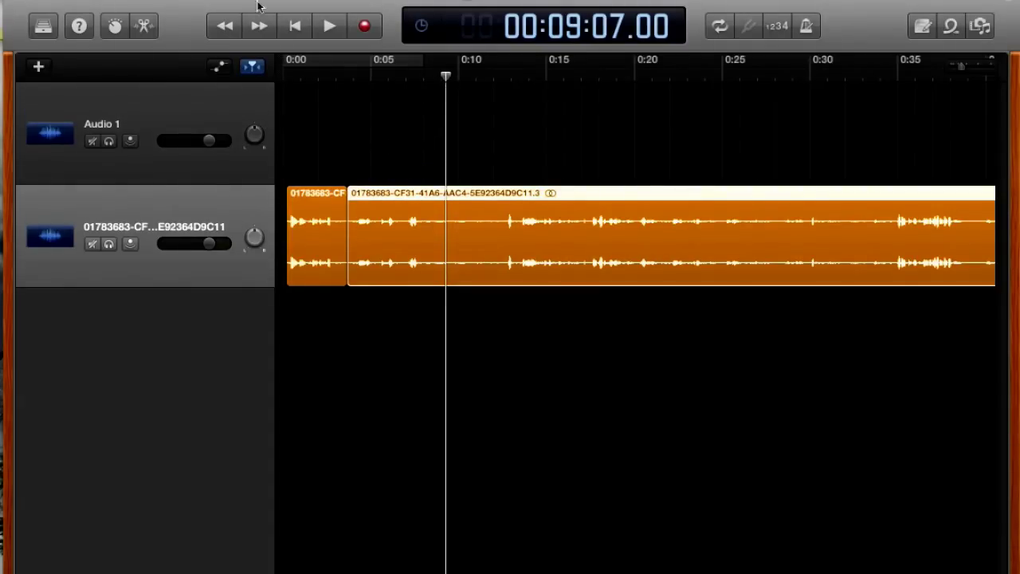
# Step: Split the region again at nine seconds and delete the middle region
pyautogui.click(169, 0)
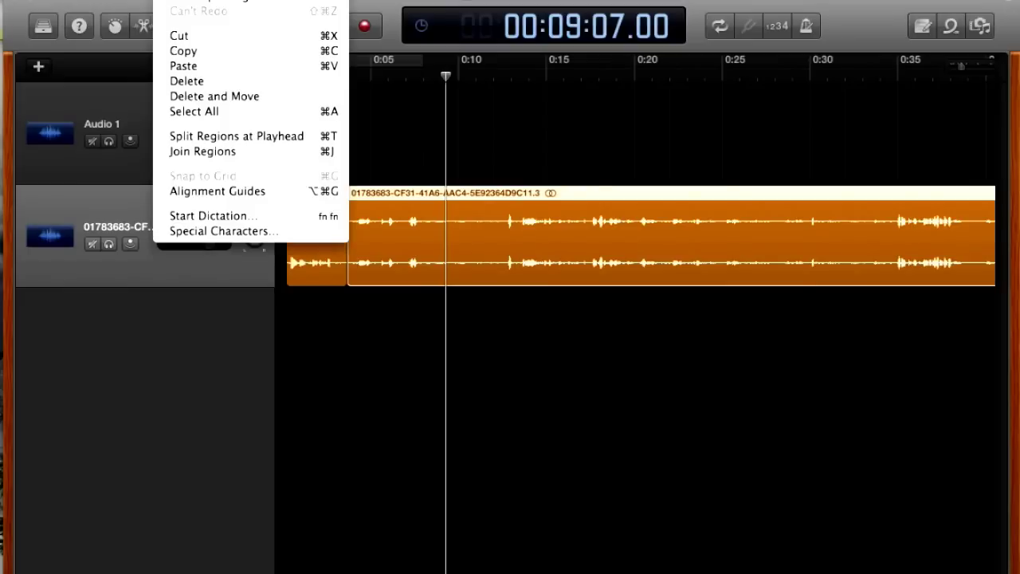
pyautogui.click(229, 140)
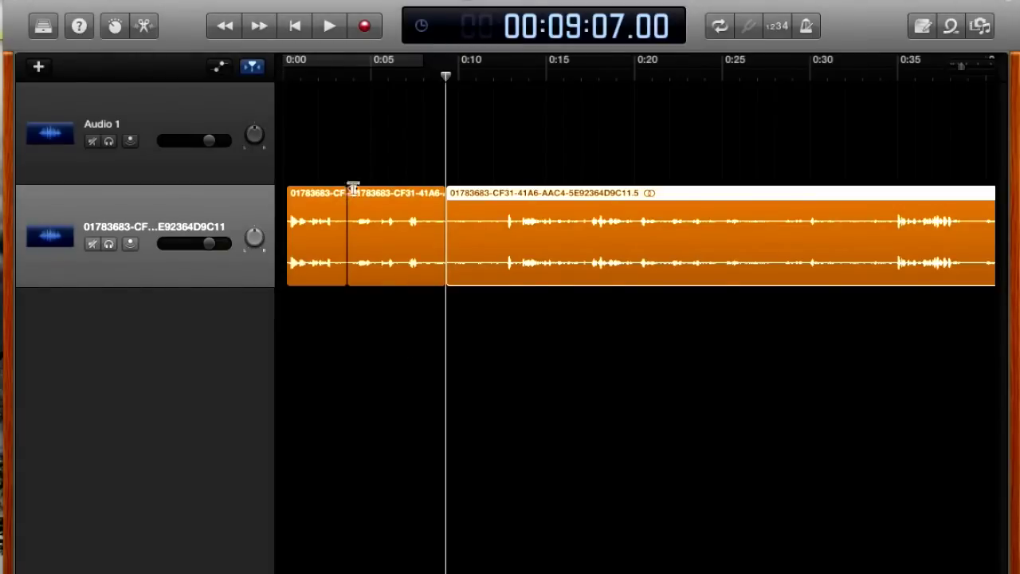
pyautogui.click(324, 204)
pyautogui.click(398, 191)
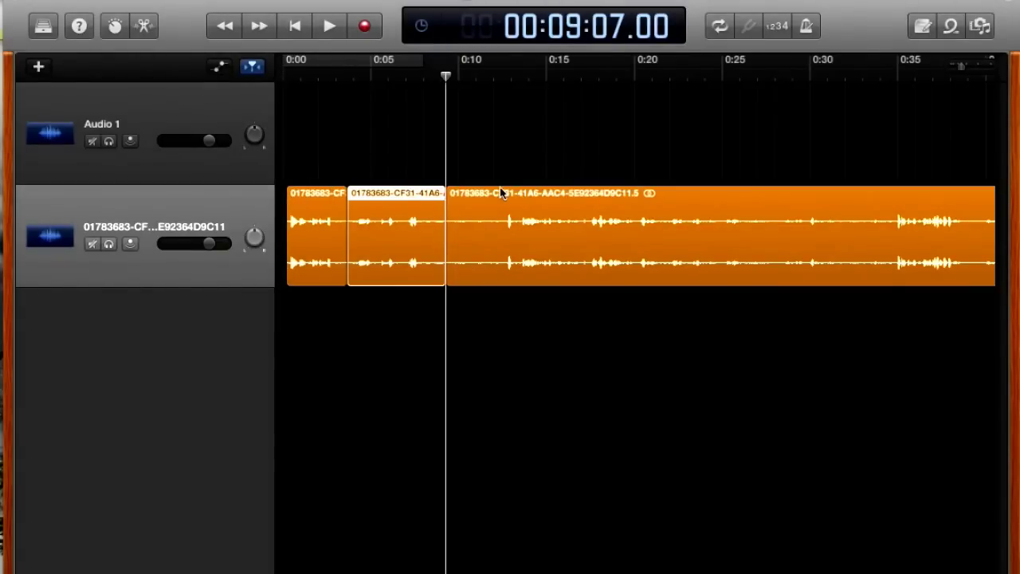
pyautogui.click(501, 193)
pyautogui.click(393, 199)
pyautogui.press('Delete')
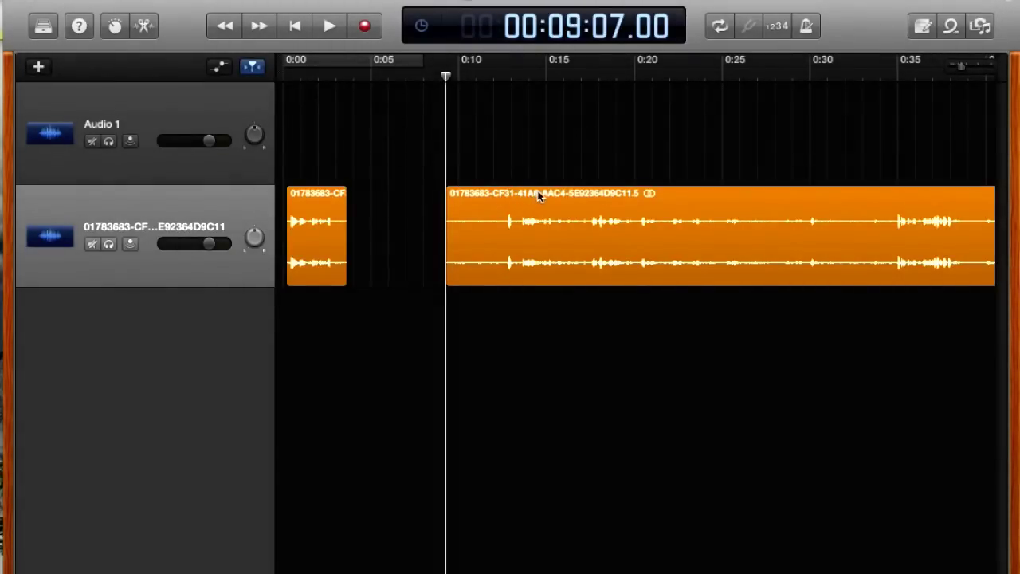
# Step: Shift the long interview region to start near 6.5 seconds and zoom in on the gap
pyautogui.moveTo(537, 196); pyautogui.dragTo(444, 200)
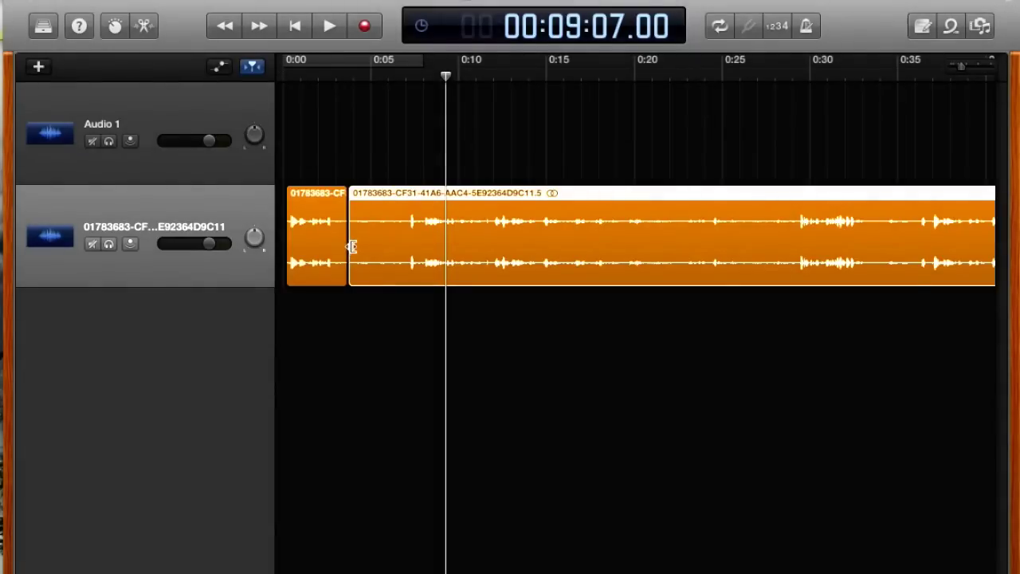
pyautogui.moveTo(352, 247); pyautogui.dragTo(403, 247)
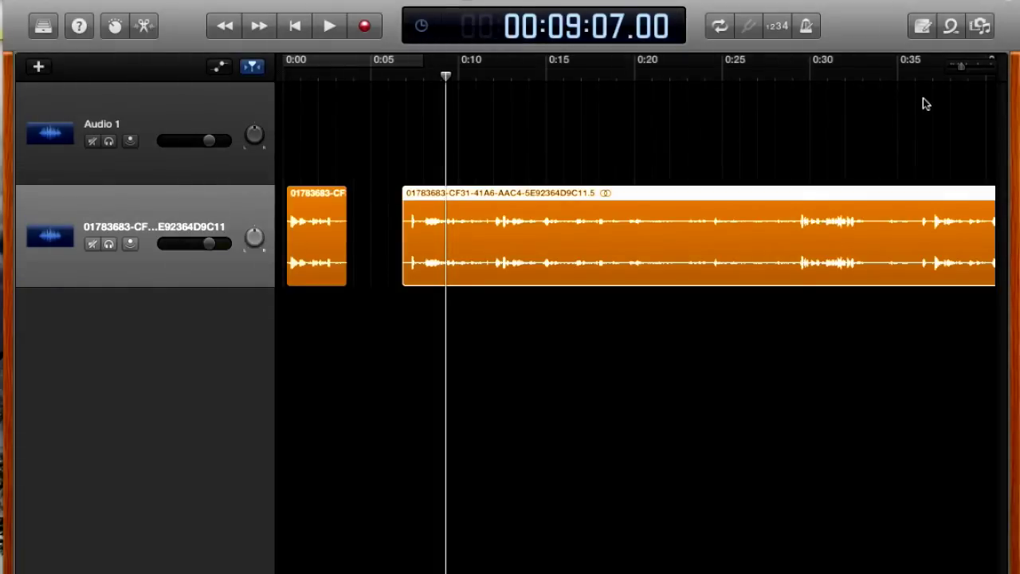
pyautogui.moveTo(962, 71); pyautogui.dragTo(969, 74)
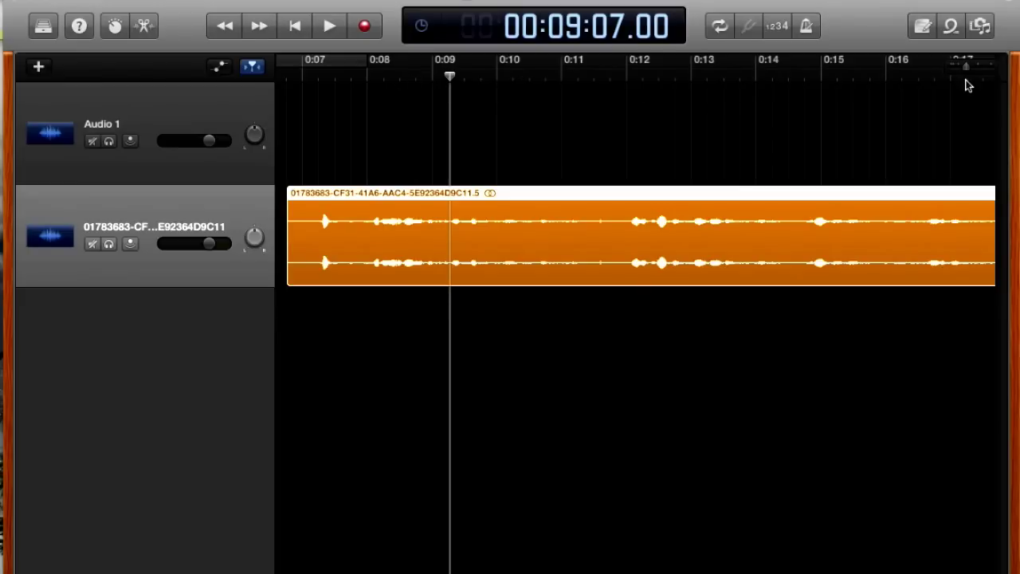
pyautogui.moveTo(968, 70); pyautogui.dragTo(973, 72)
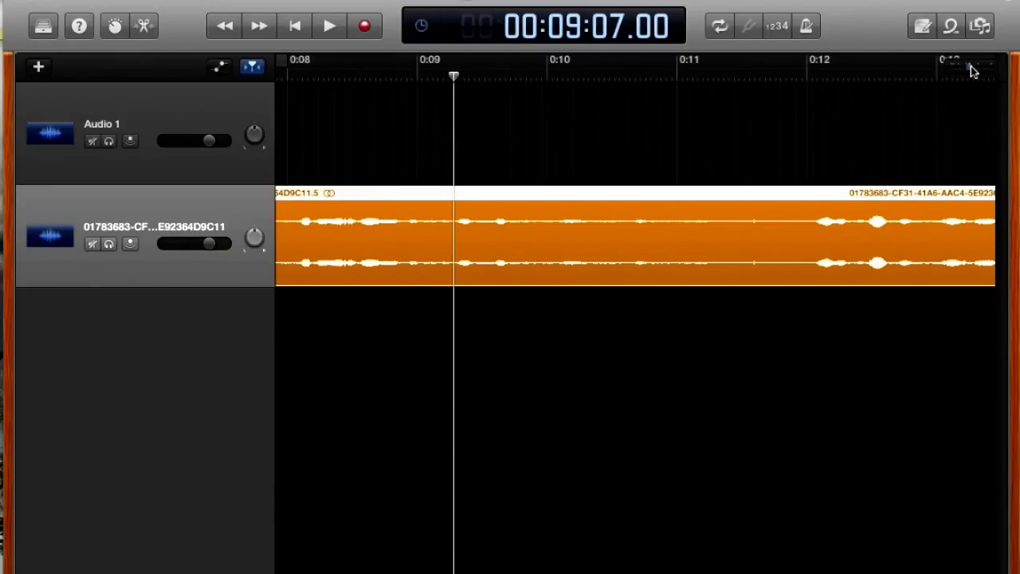
pyautogui.moveTo(972, 72); pyautogui.dragTo(960, 71)
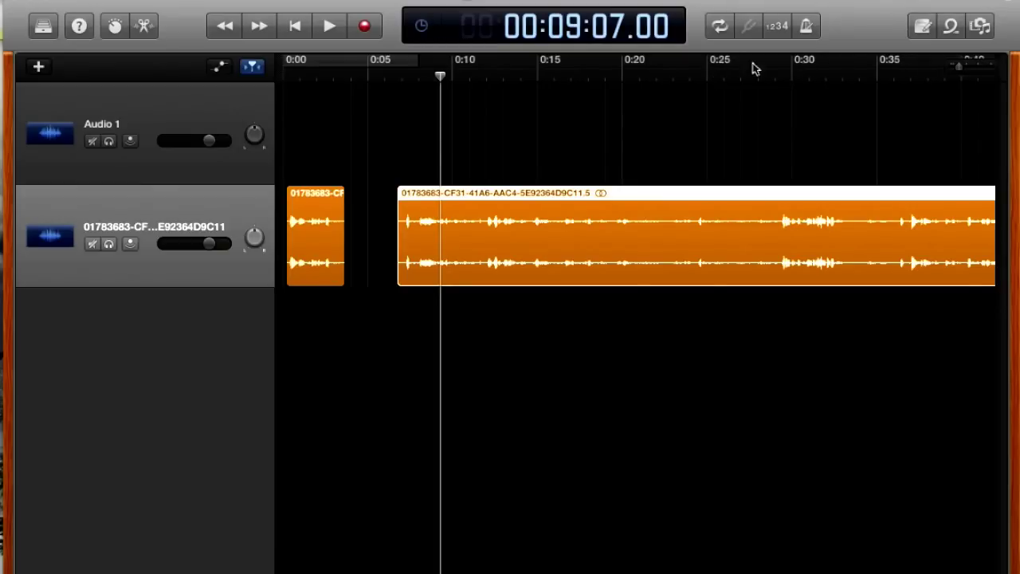
pyautogui.moveTo(959, 72); pyautogui.dragTo(972, 69)
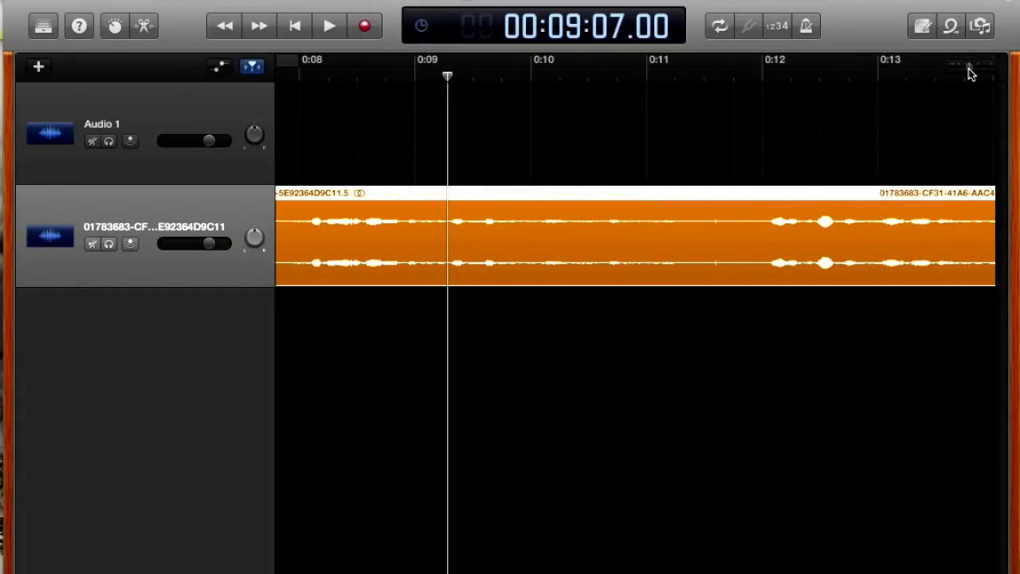
pyautogui.moveTo(970, 71); pyautogui.dragTo(959, 74)
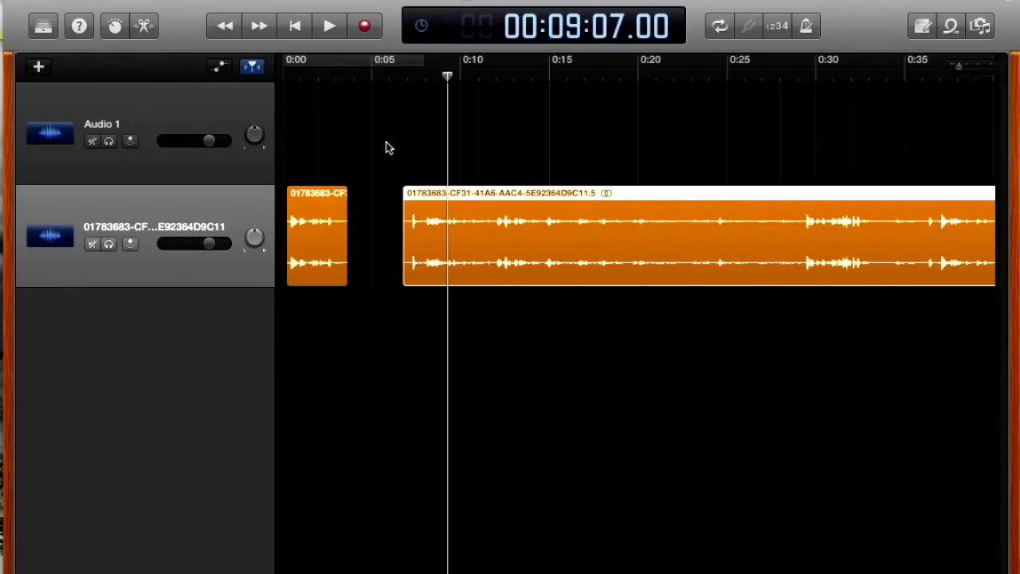
pyautogui.click(375, 0)
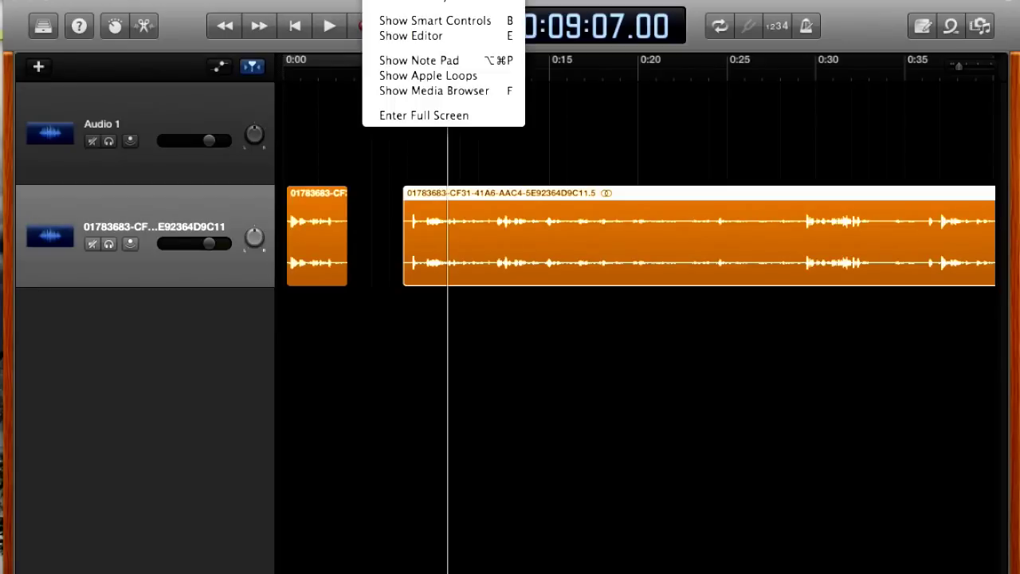
# Step: Open the Media Browser and expand the iTunes library, collapsing the Podcasts folder
pyautogui.click(392, 92)
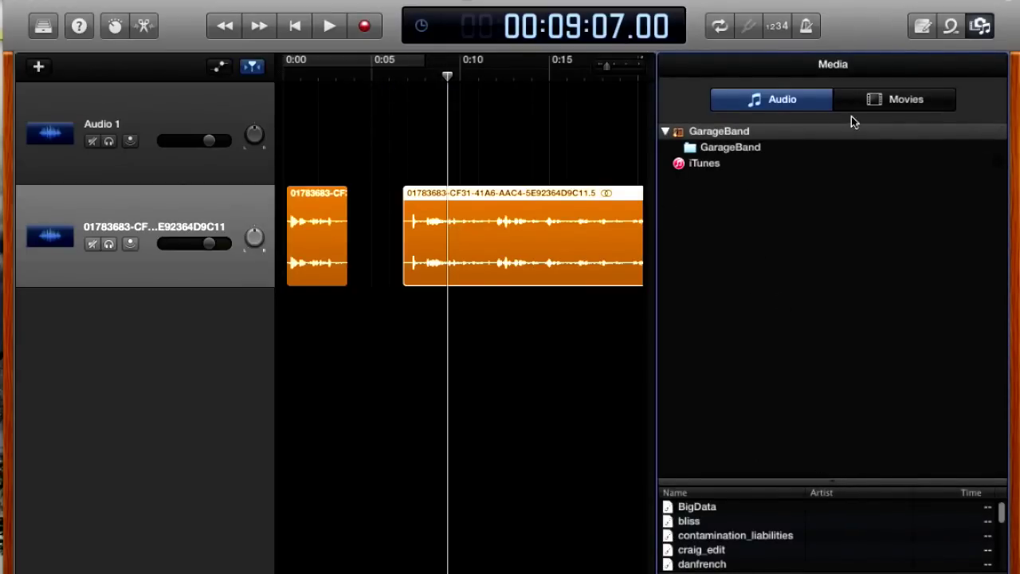
pyautogui.click(717, 164)
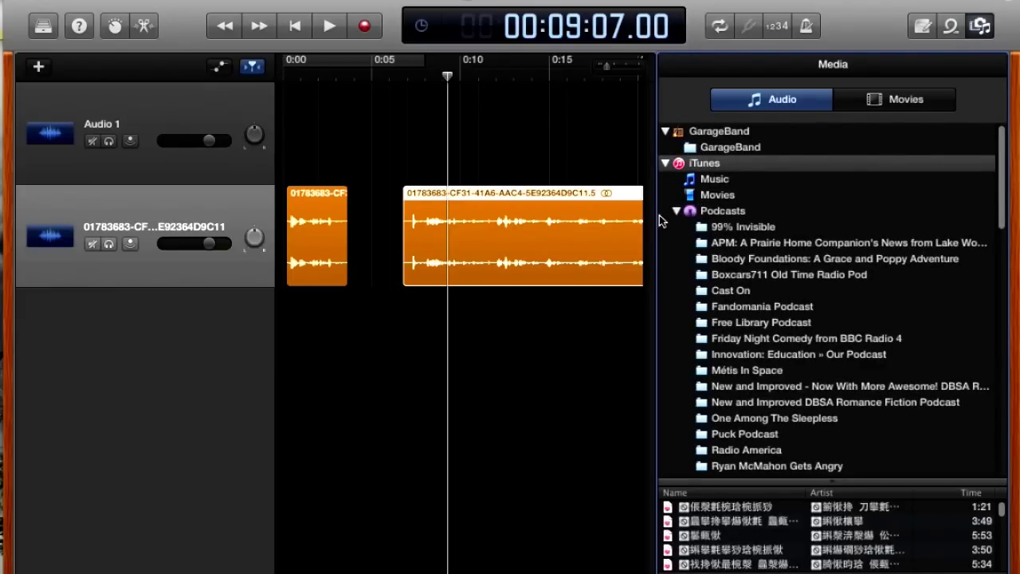
pyautogui.click(676, 211)
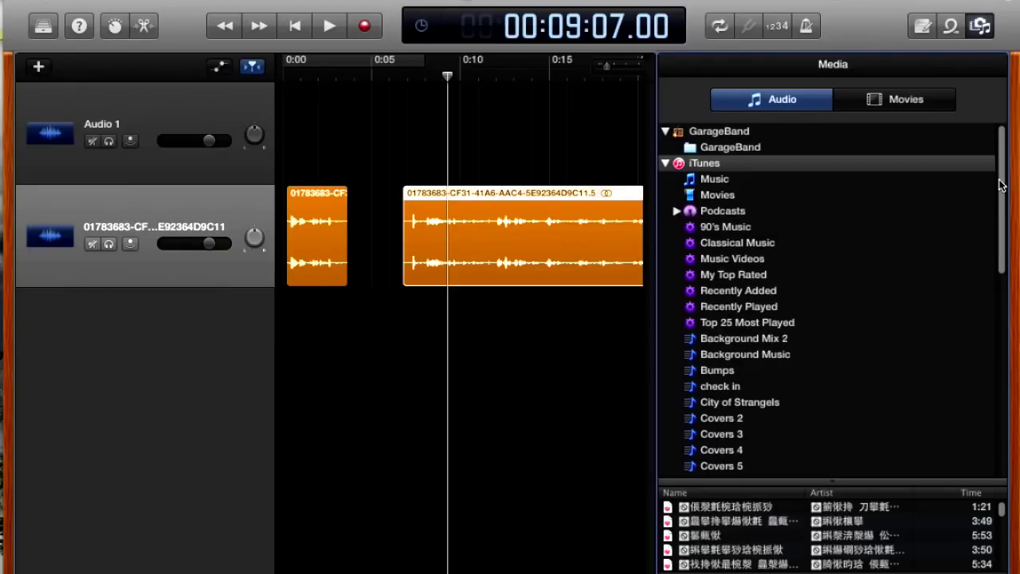
pyautogui.moveTo(997, 188)
pyautogui.mouseDown()
pyautogui.moveTo(996, 410)
pyautogui.moveTo(980, 189)
pyautogui.mouseUp()
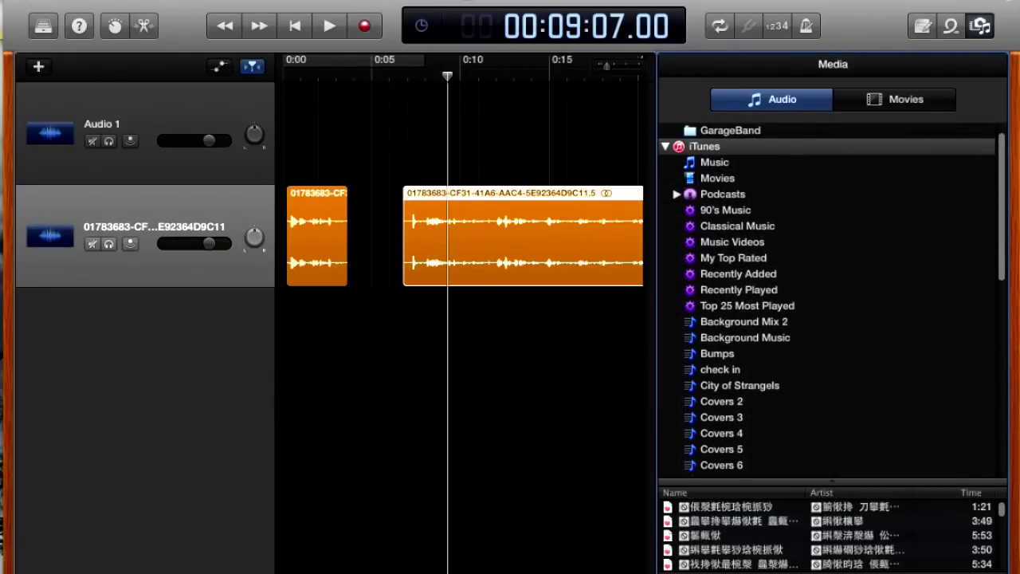
# Step: Browse the GarageBand folder audio files, including space_noises, then bring up Apple Loops
pyautogui.click(534, 0)
pyautogui.click(582, 11)
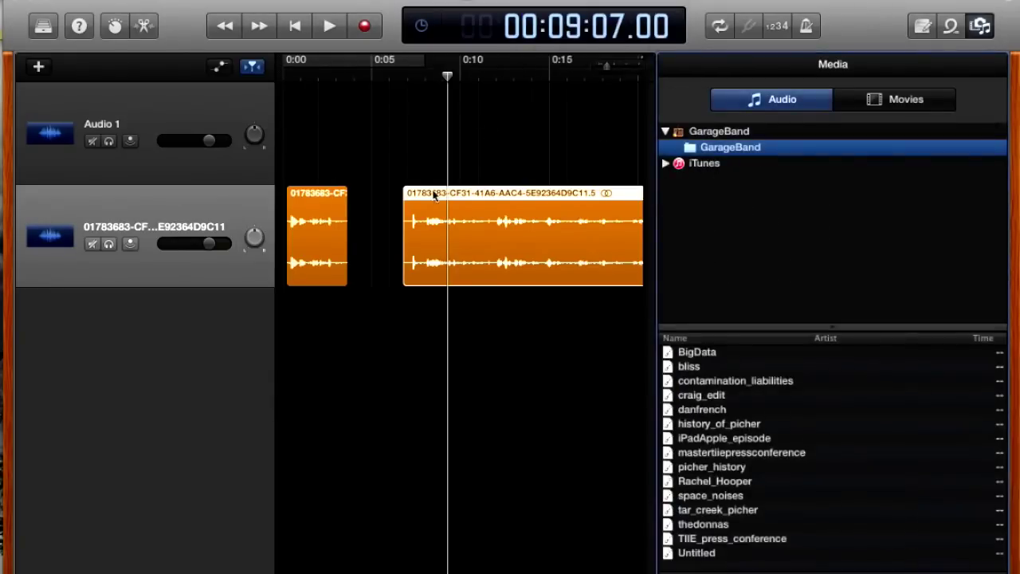
pyautogui.click(724, 488)
pyautogui.click(724, 481)
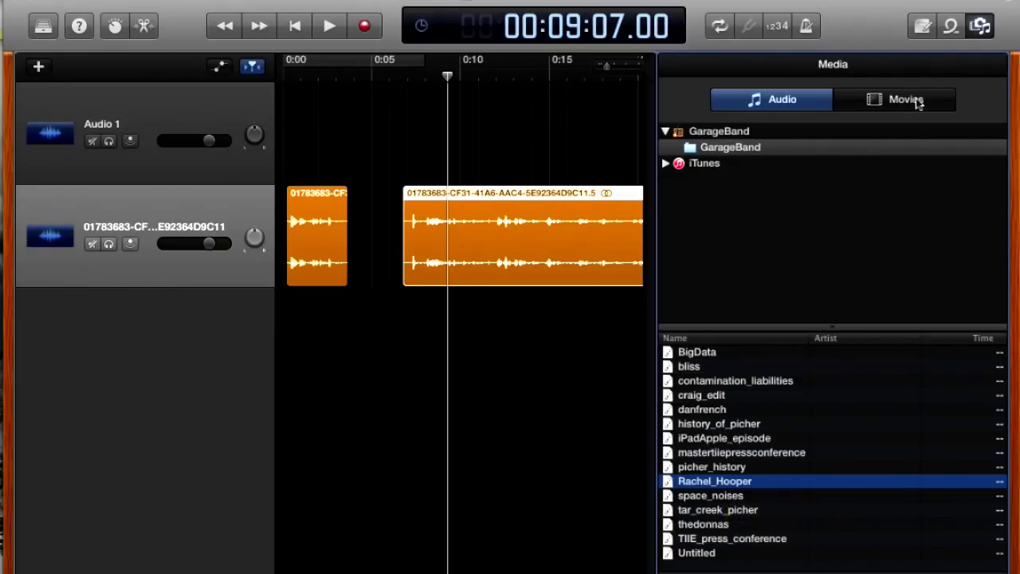
pyautogui.click(951, 28)
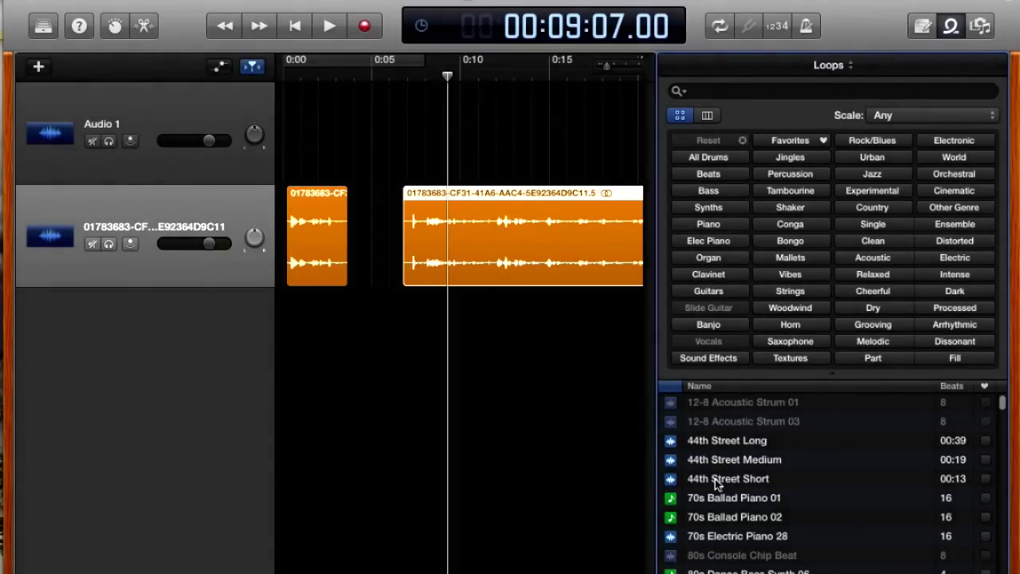
# Step: Add the 44th Street Short loop on a new track and trim it shorter
pyautogui.moveTo(715, 479); pyautogui.dragTo(347, 367)
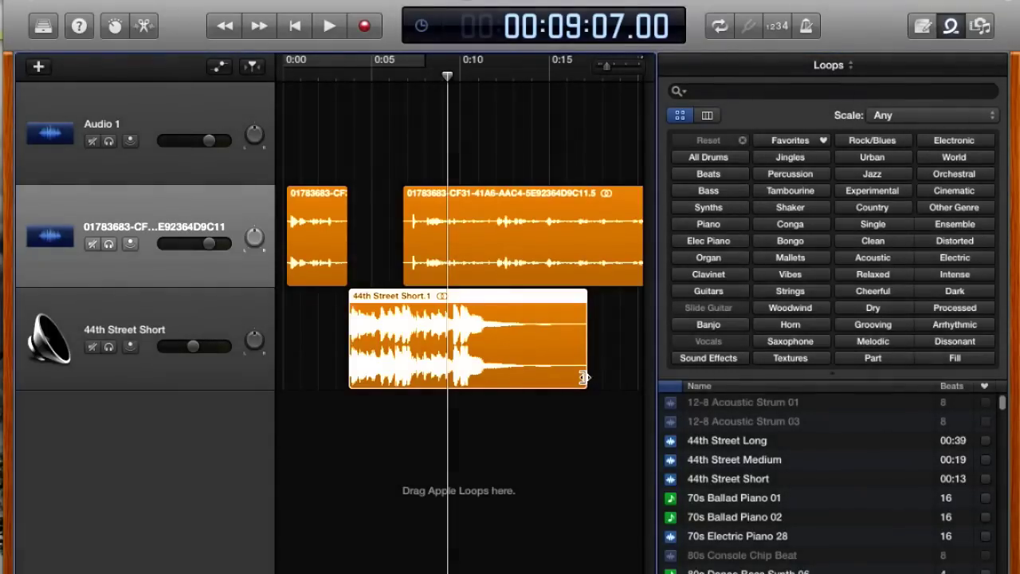
pyautogui.moveTo(584, 377); pyautogui.dragTo(493, 378)
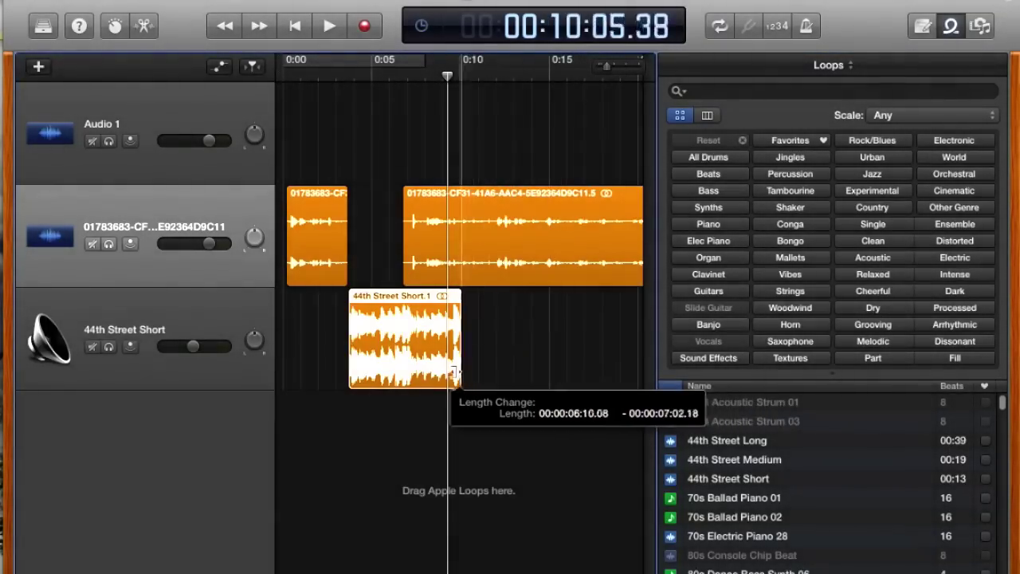
pyautogui.moveTo(455, 373); pyautogui.dragTo(400, 369)
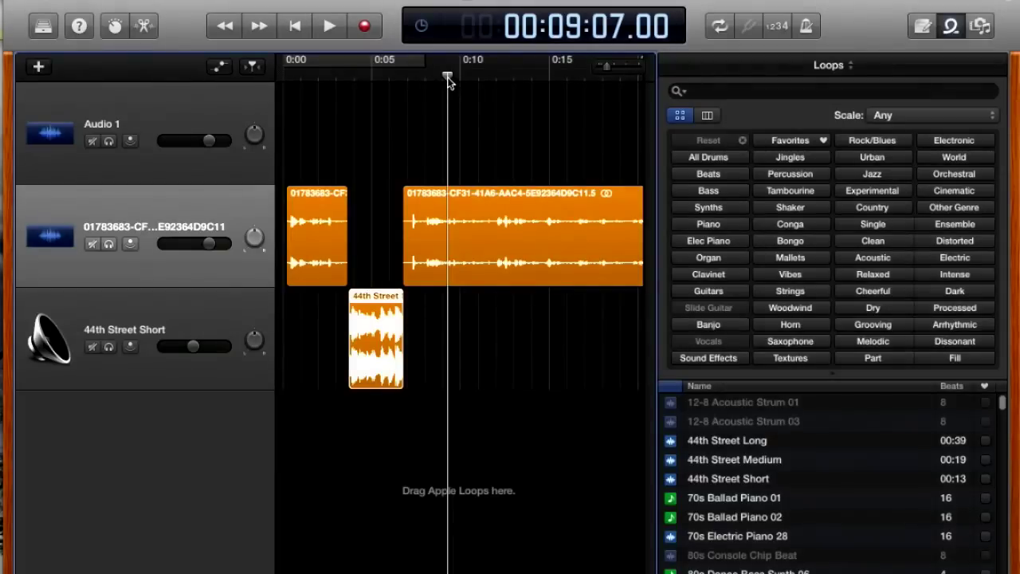
# Step: Play the edit from about 0:02, then delete the 44th Street Short region
pyautogui.moveTo(448, 89); pyautogui.dragTo(323, 93)
pyautogui.press('space')
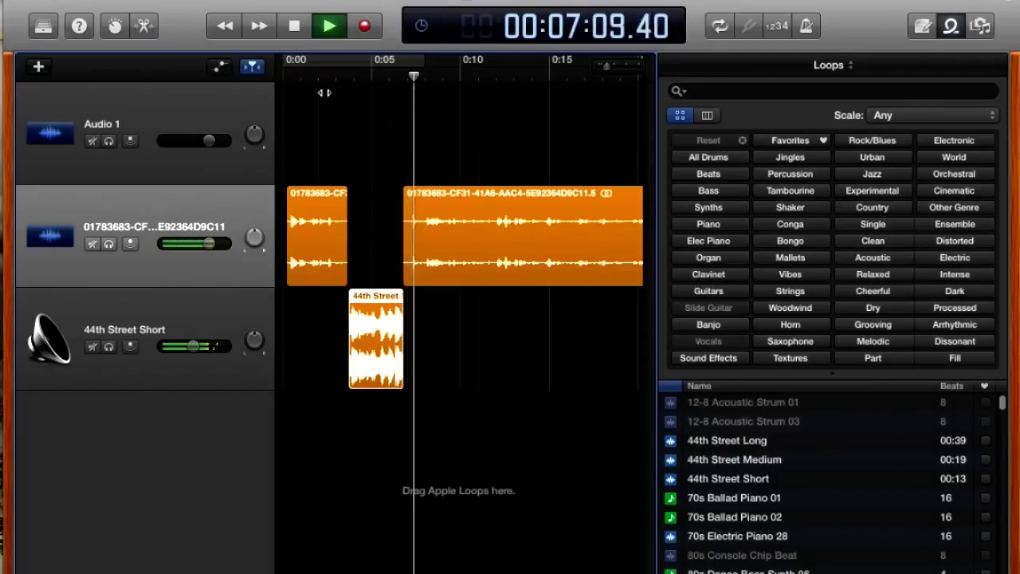
pyautogui.press('space')
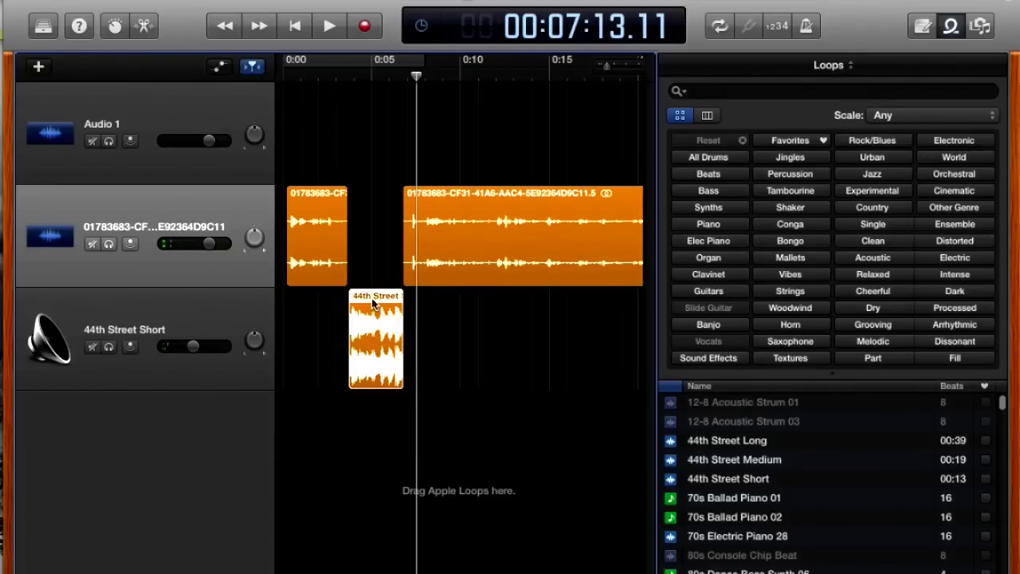
pyautogui.press('Delete')
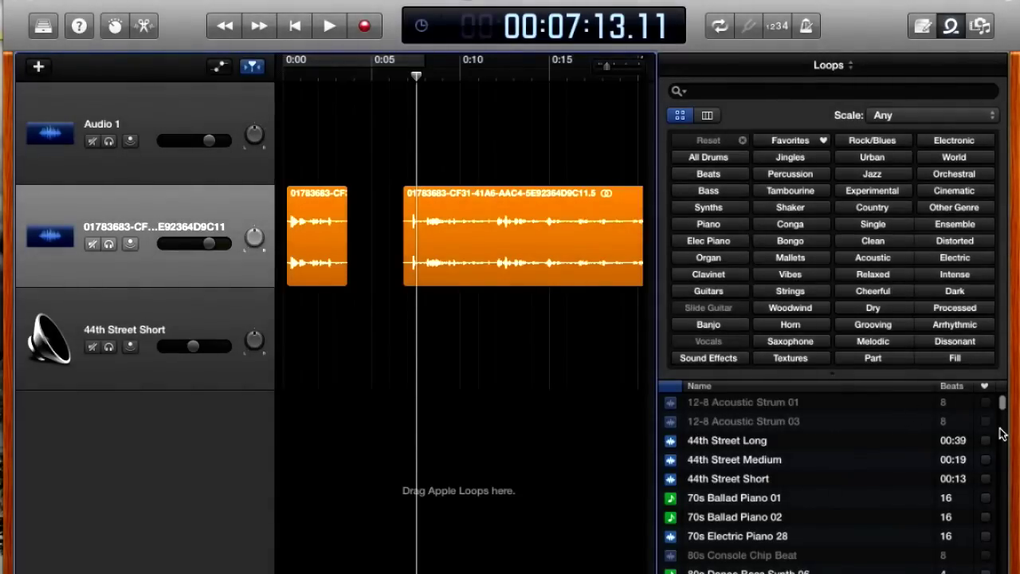
pyautogui.moveTo(1004, 404); pyautogui.dragTo(1004, 426)
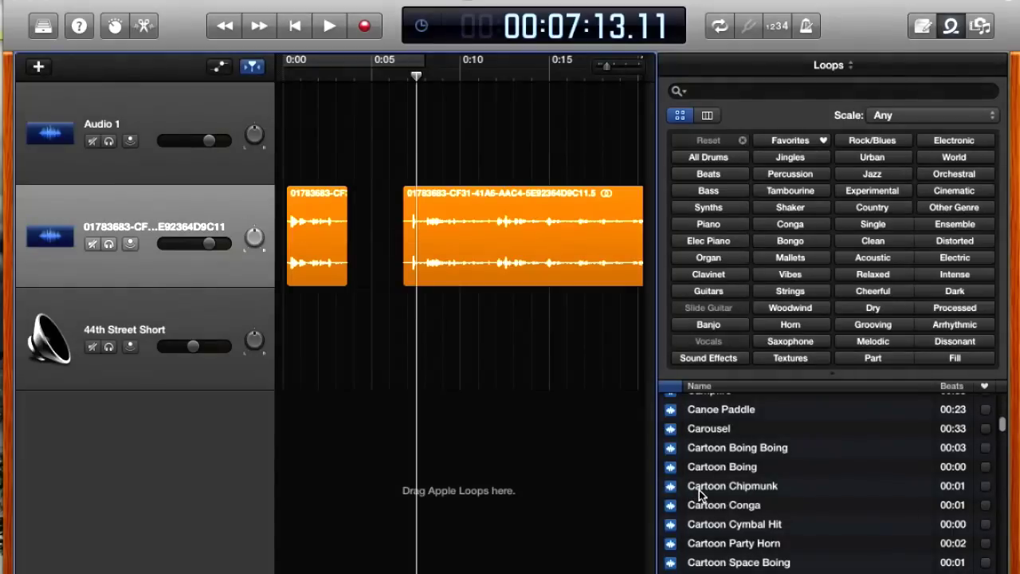
# Step: Drop Cartoon Chipmunk under the interview gap on track 3; preview Cymbal Hit, Boing and Party Horn
pyautogui.moveTo(699, 489); pyautogui.dragTo(381, 350)
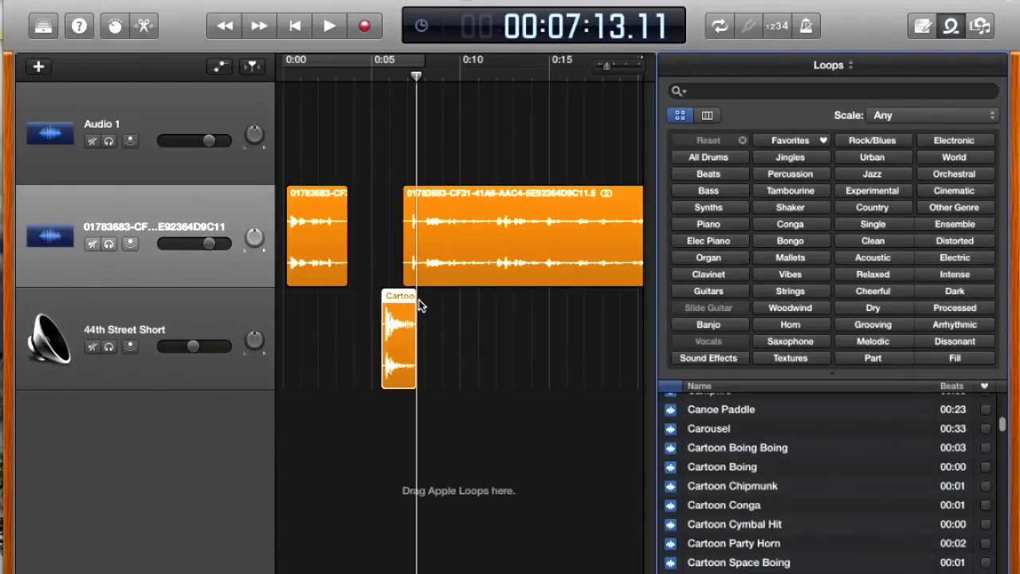
pyautogui.moveTo(395, 298); pyautogui.dragTo(357, 299)
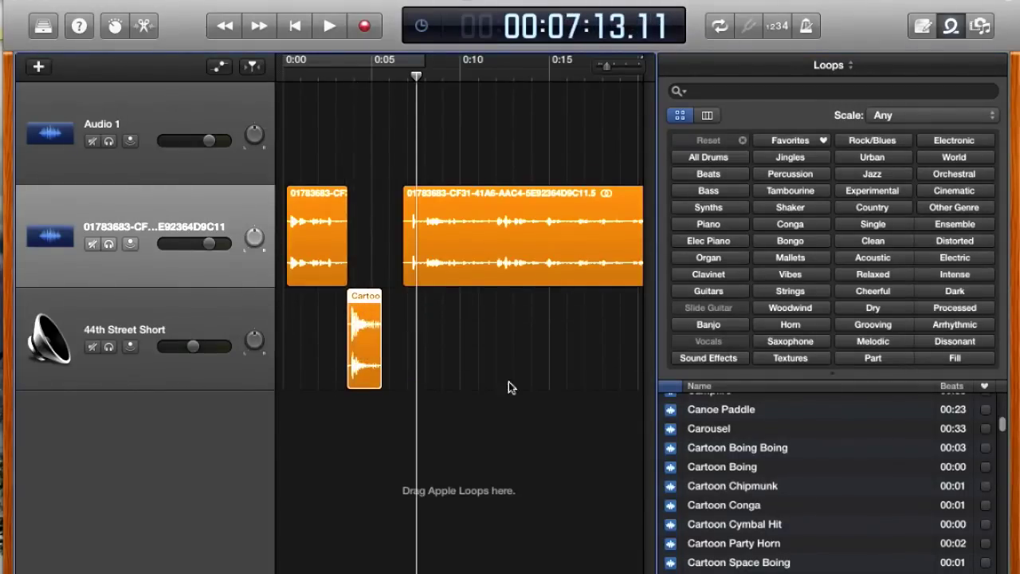
pyautogui.click(745, 529)
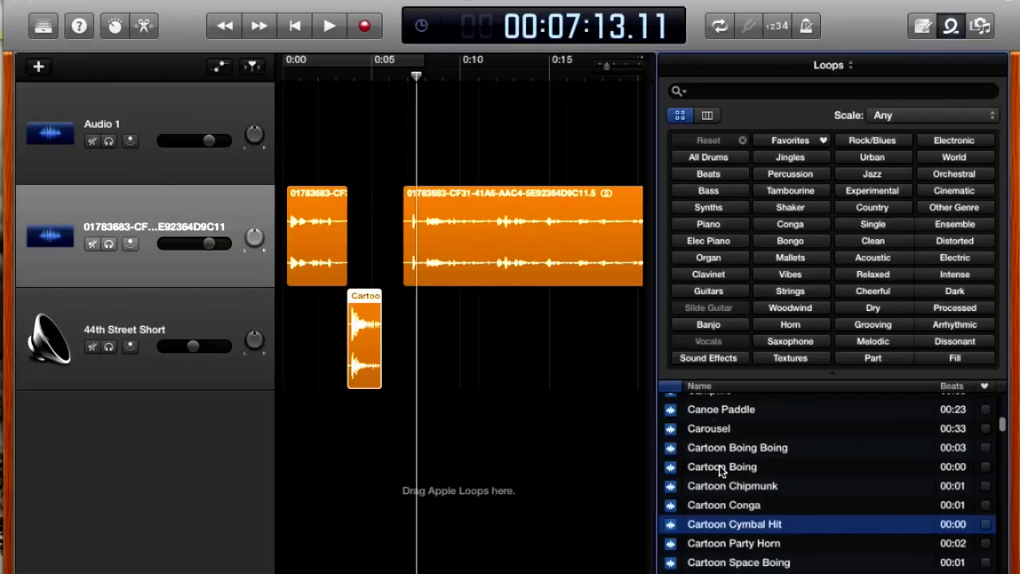
pyautogui.click(721, 469)
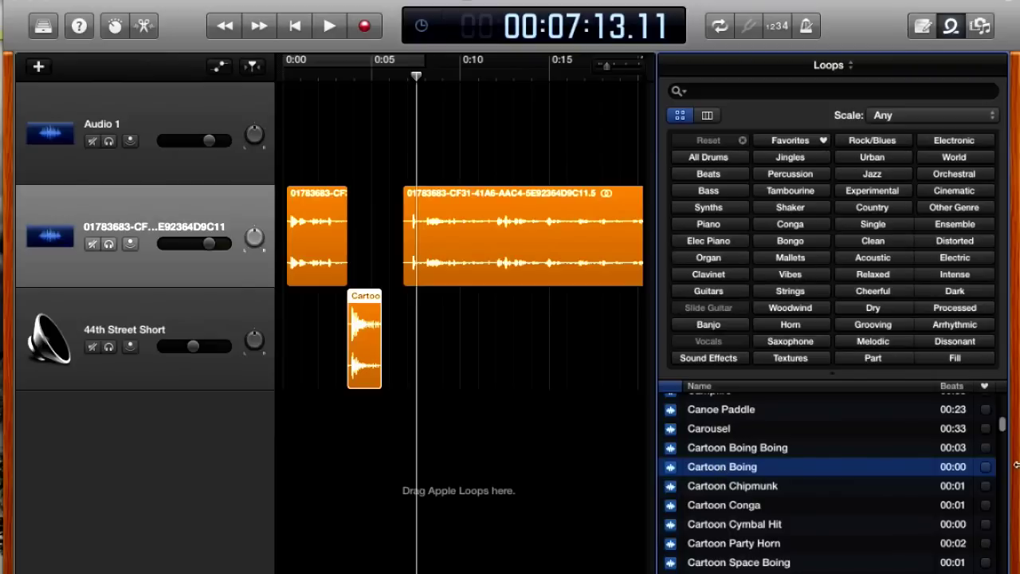
pyautogui.click(708, 545)
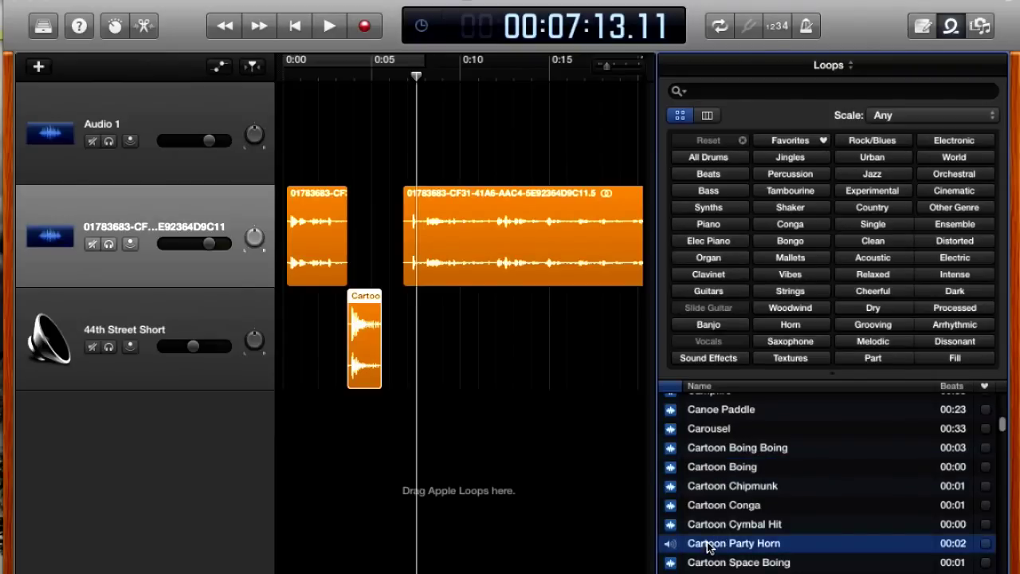
pyautogui.moveTo(1004, 428); pyautogui.dragTo(1004, 456)
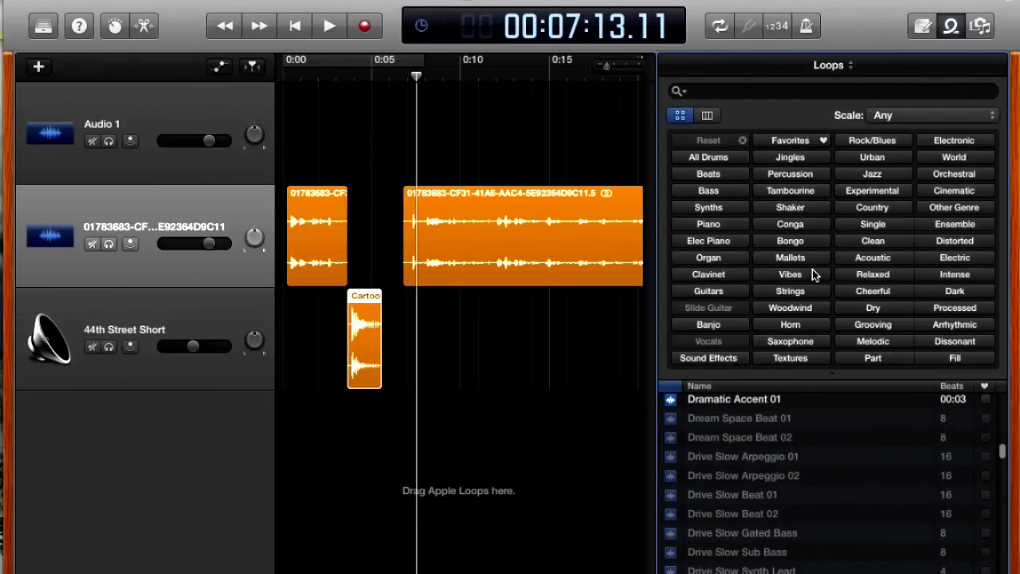
# Step: Try the Tambourine and Percussion loop filters, reset them, then filter by the Cheerful keyword
pyautogui.click(786, 194)
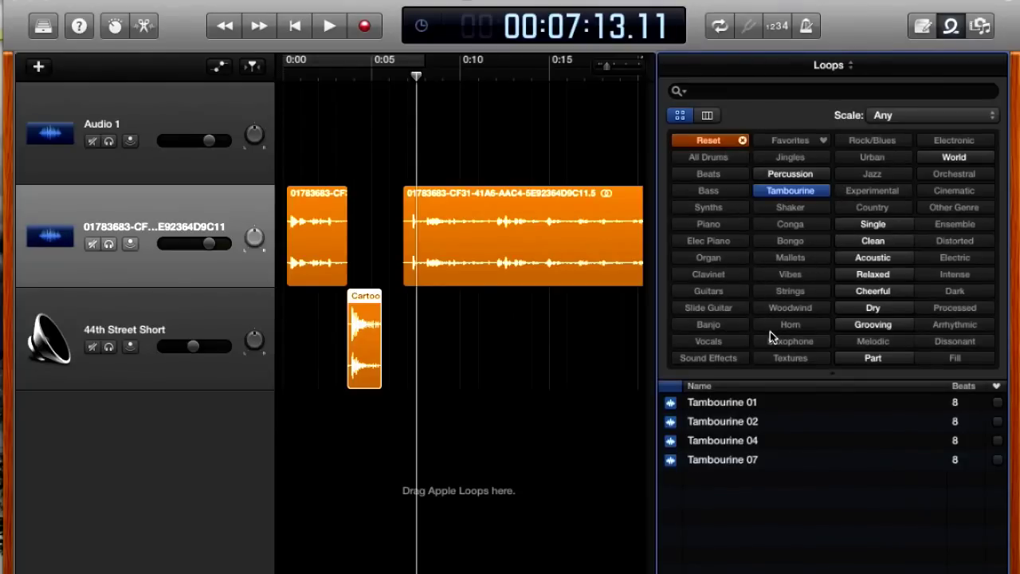
pyautogui.click(793, 177)
pyautogui.click(794, 194)
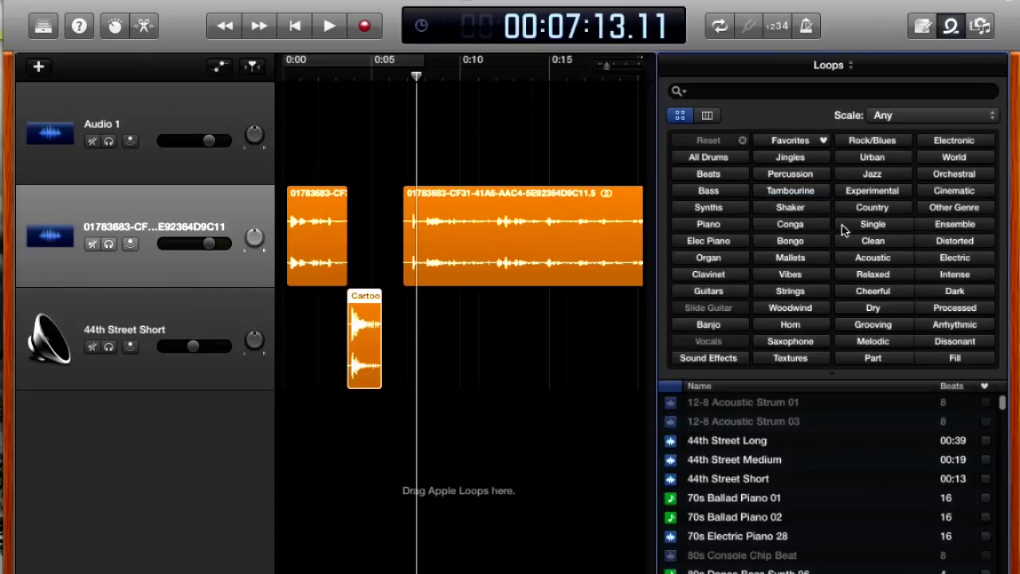
pyautogui.click(874, 295)
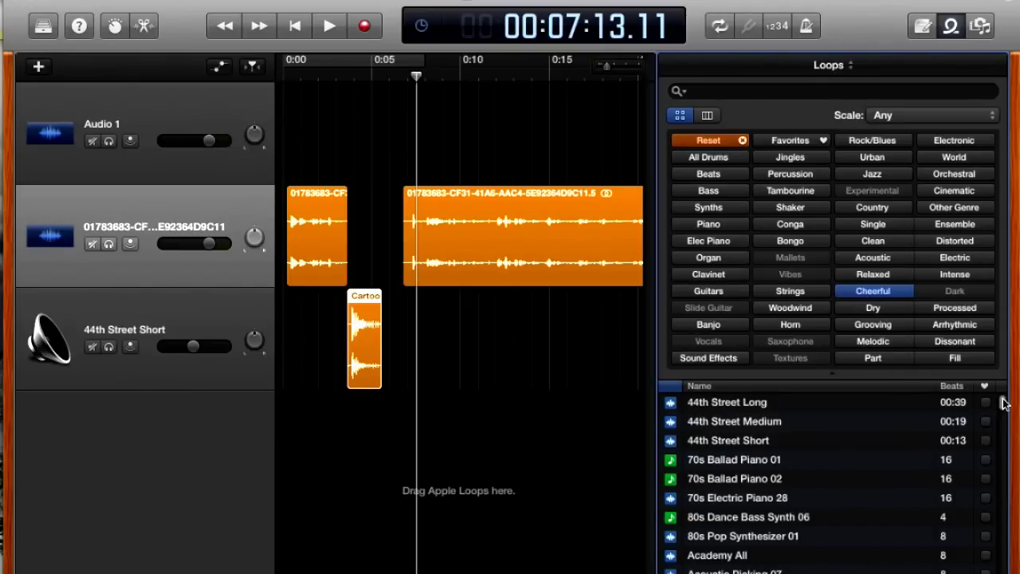
pyautogui.moveTo(1003, 403); pyautogui.dragTo(1003, 415)
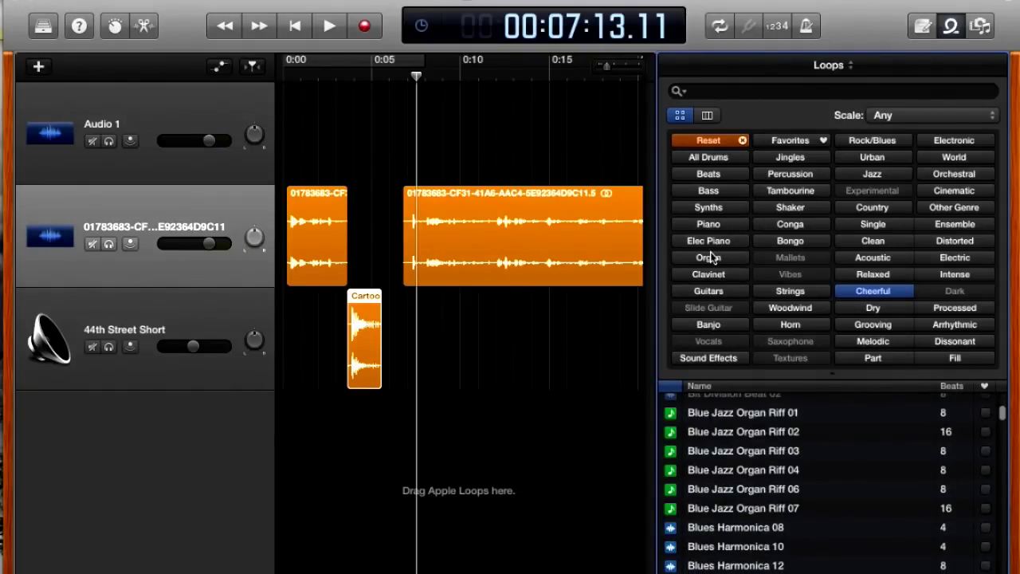